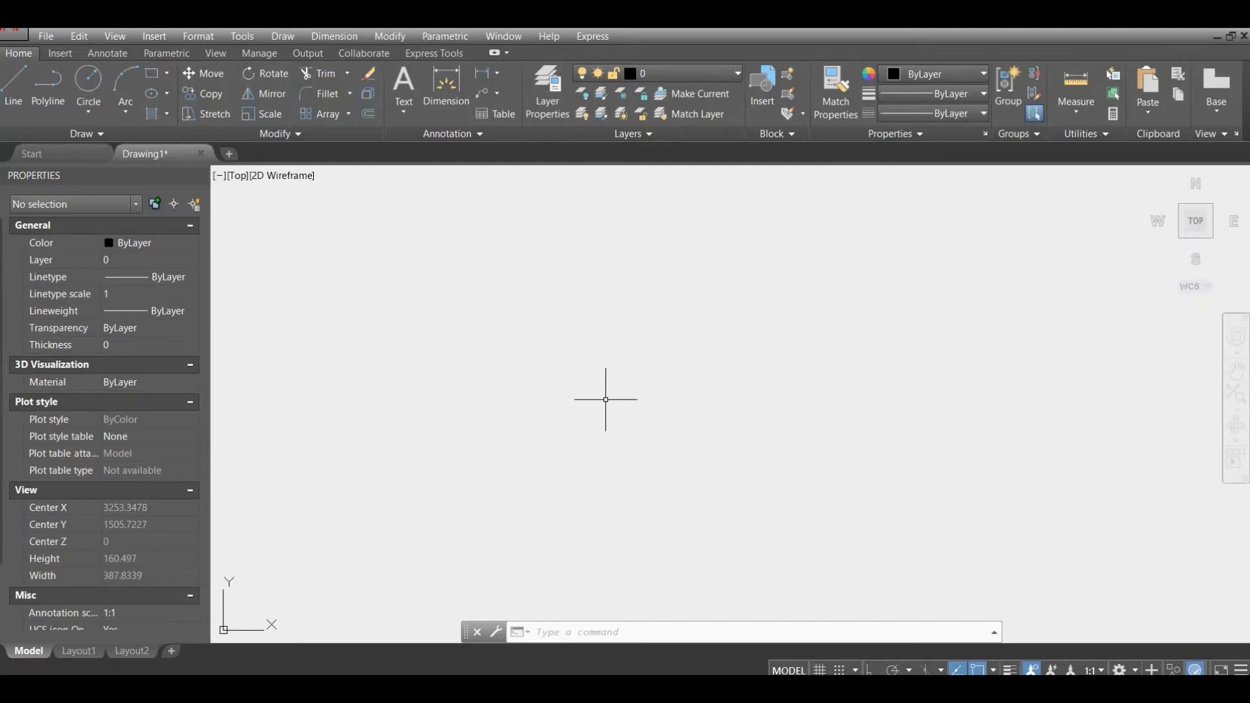
# Step: Draw Ortho line segments for the frame: a 1000 horizontal, a 100 vertical, and the bottom return line
pyautogui.write('line')
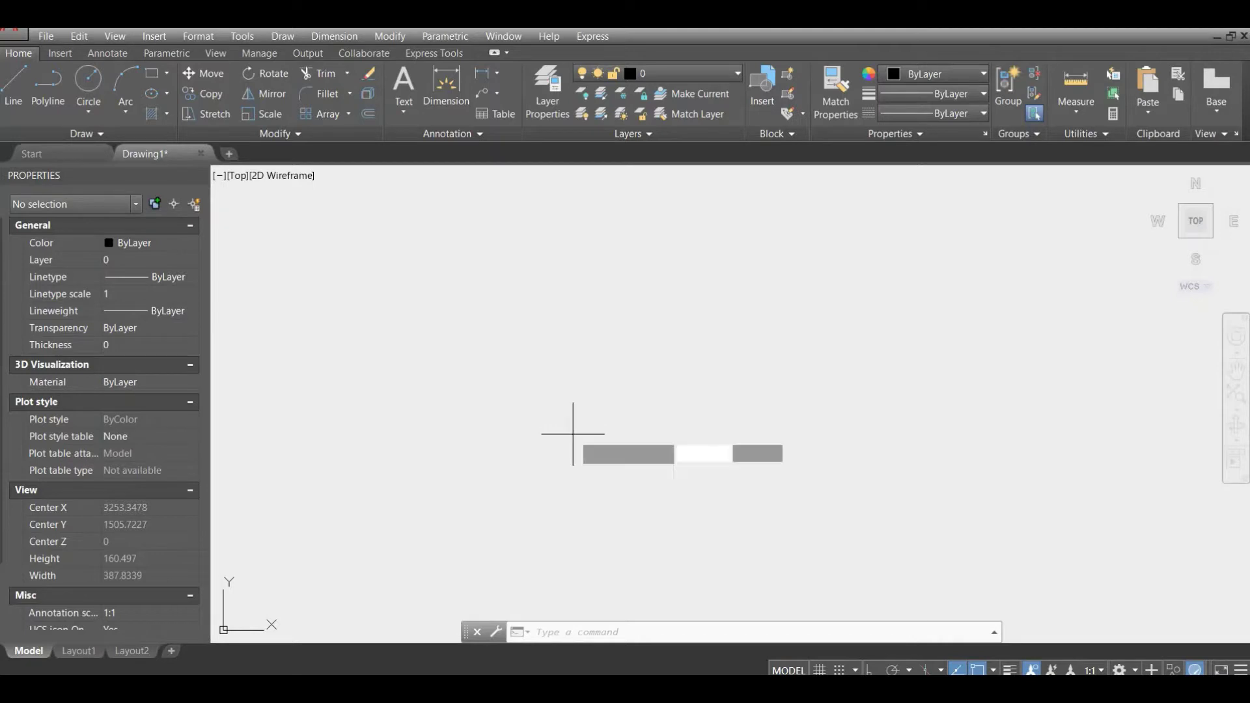
pyautogui.press('Return')
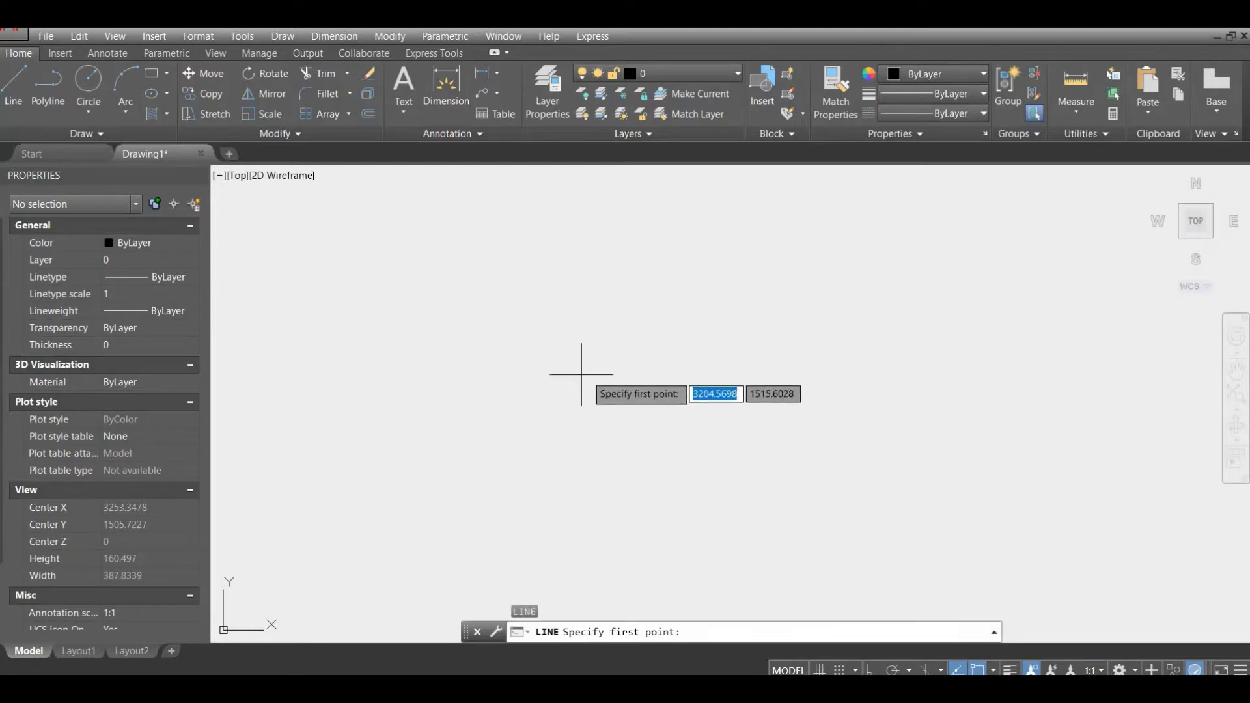
pyautogui.click(529, 410)
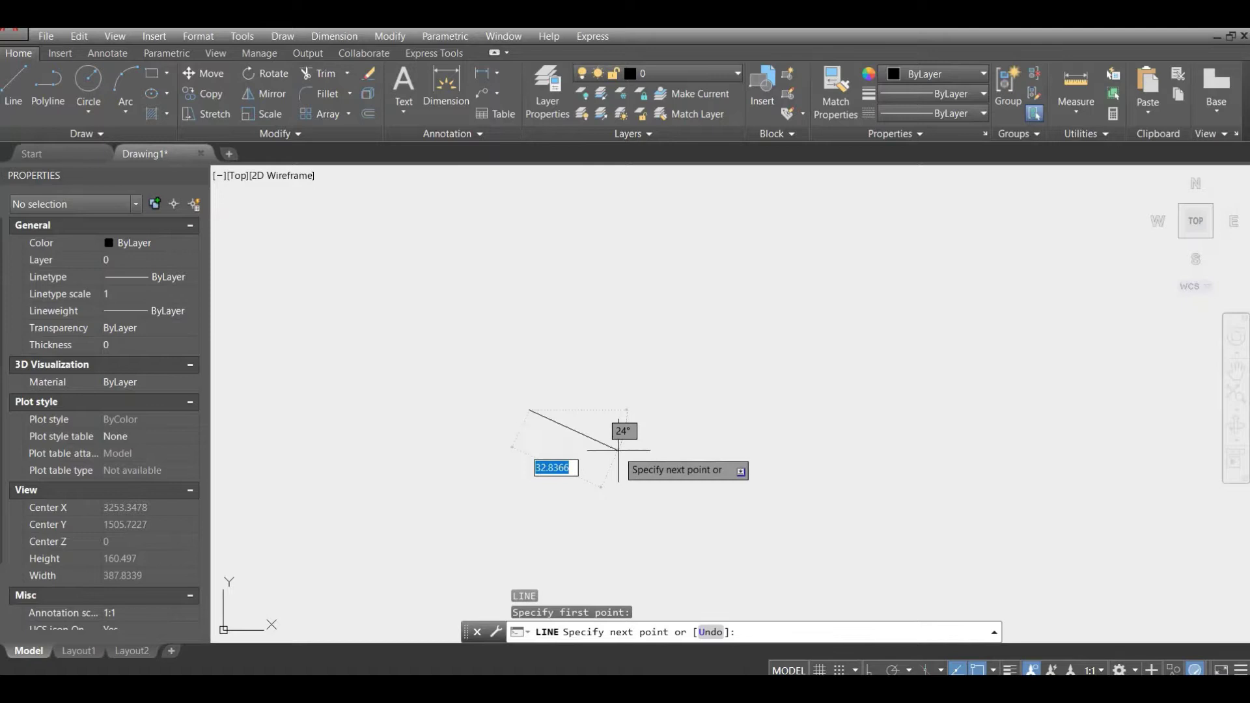
pyautogui.press('F8')
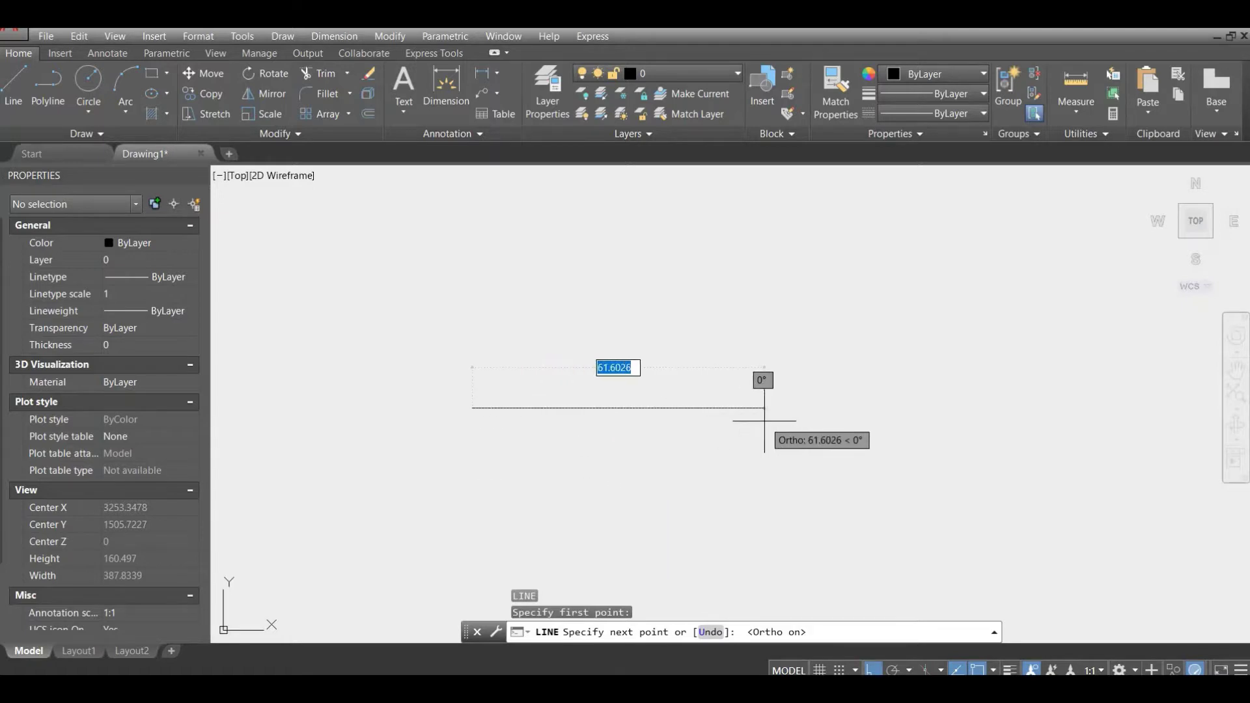
pyautogui.write('900')
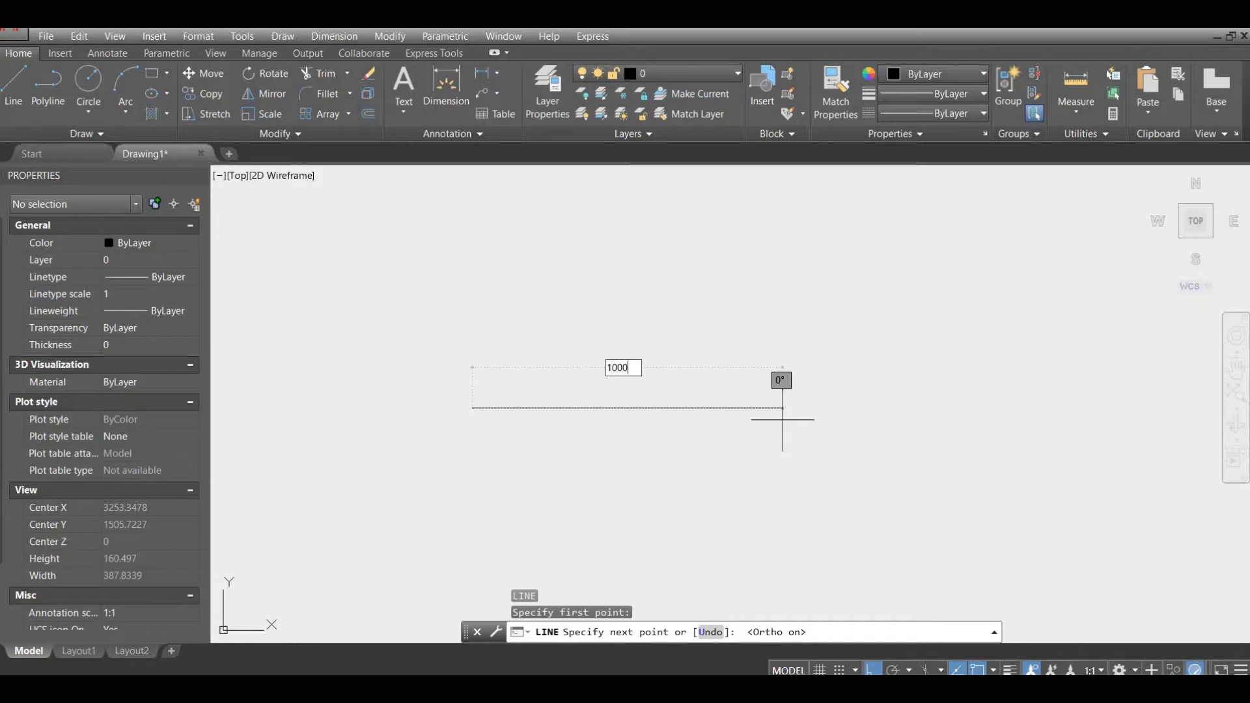
pyautogui.press('Return')
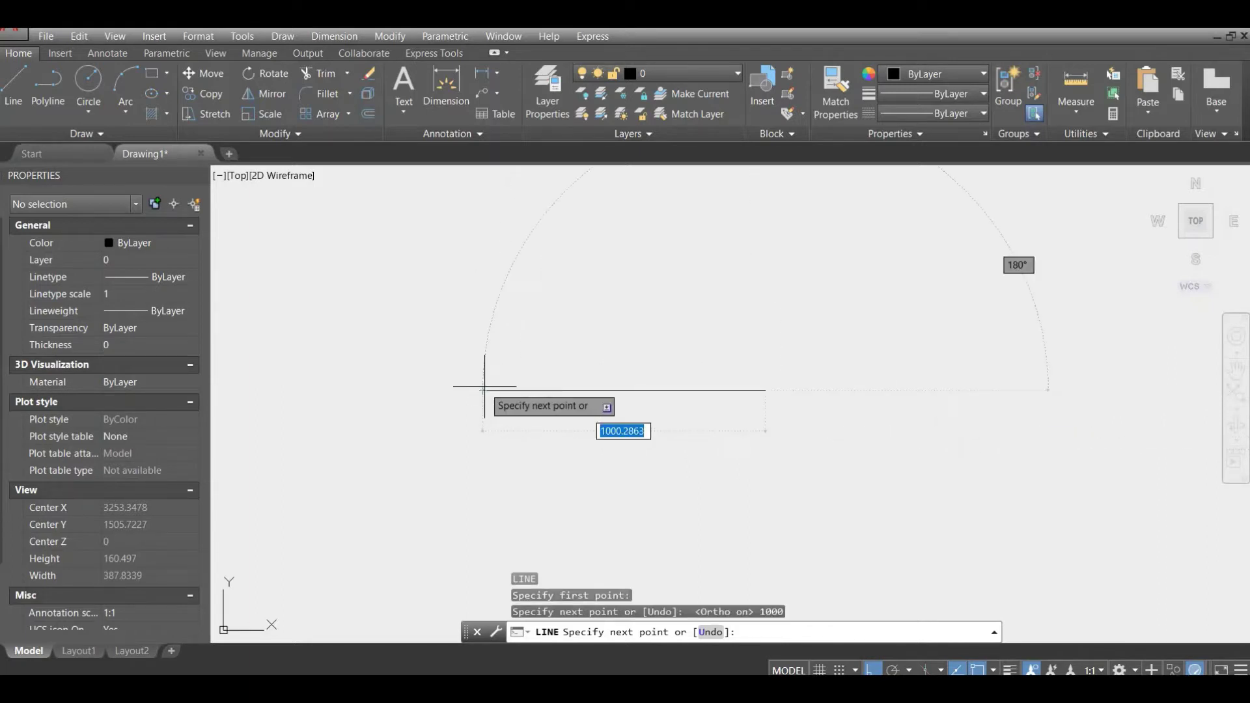
pyautogui.scroll(2, 723, 393)
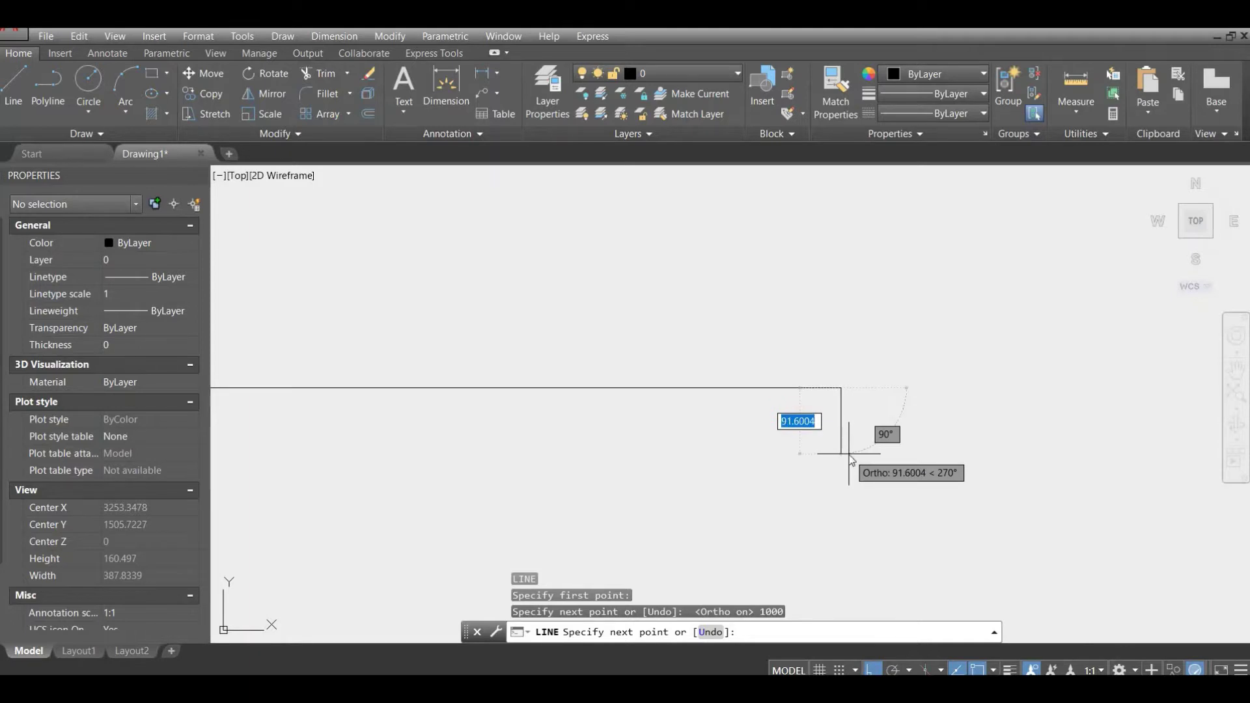
pyautogui.write('100')
pyautogui.press('Return')
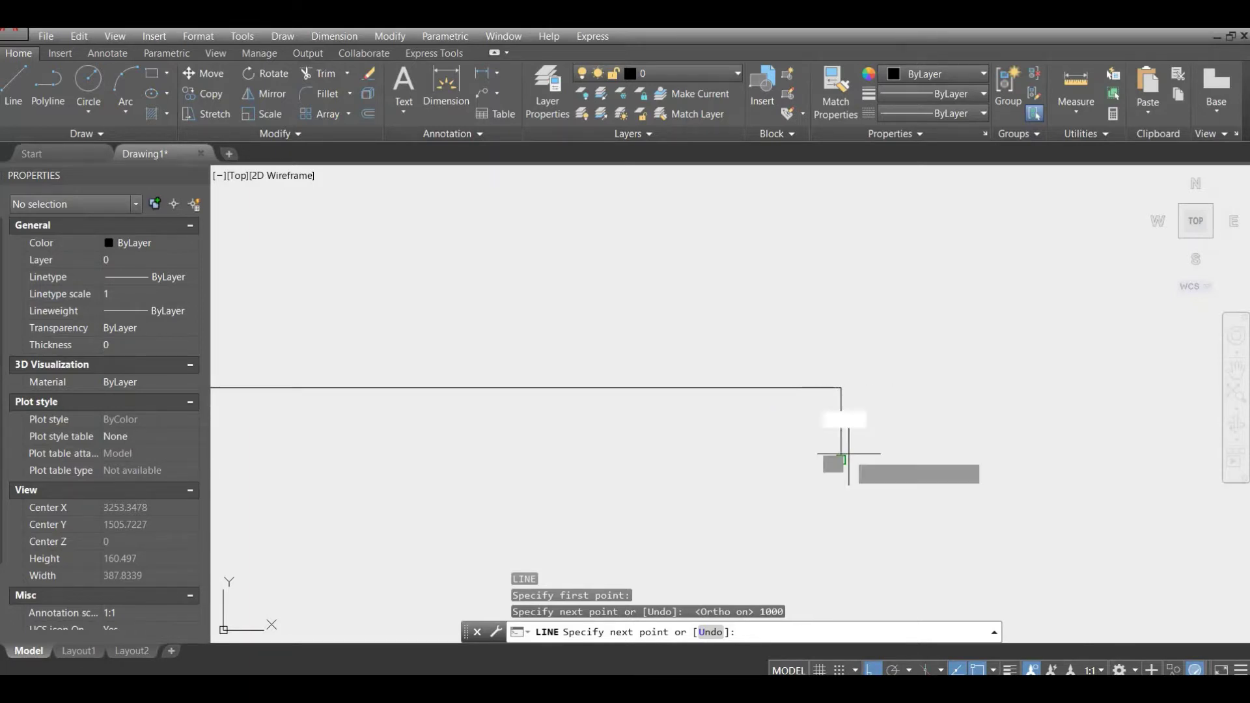
pyautogui.scroll(-2, 866, 449)
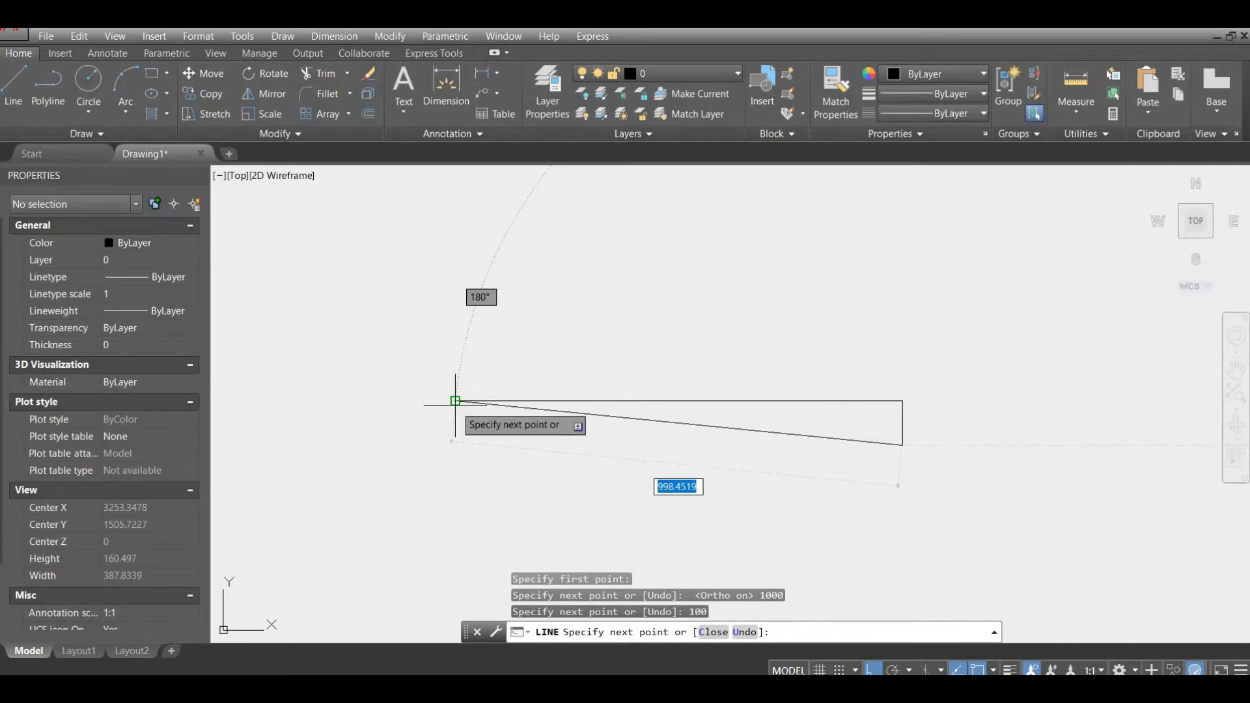
pyautogui.click(459, 440)
# Step: Close the rectangle and copy its left edge 50 units inward
pyautogui.click(459, 400)
pyautogui.press('Escape')
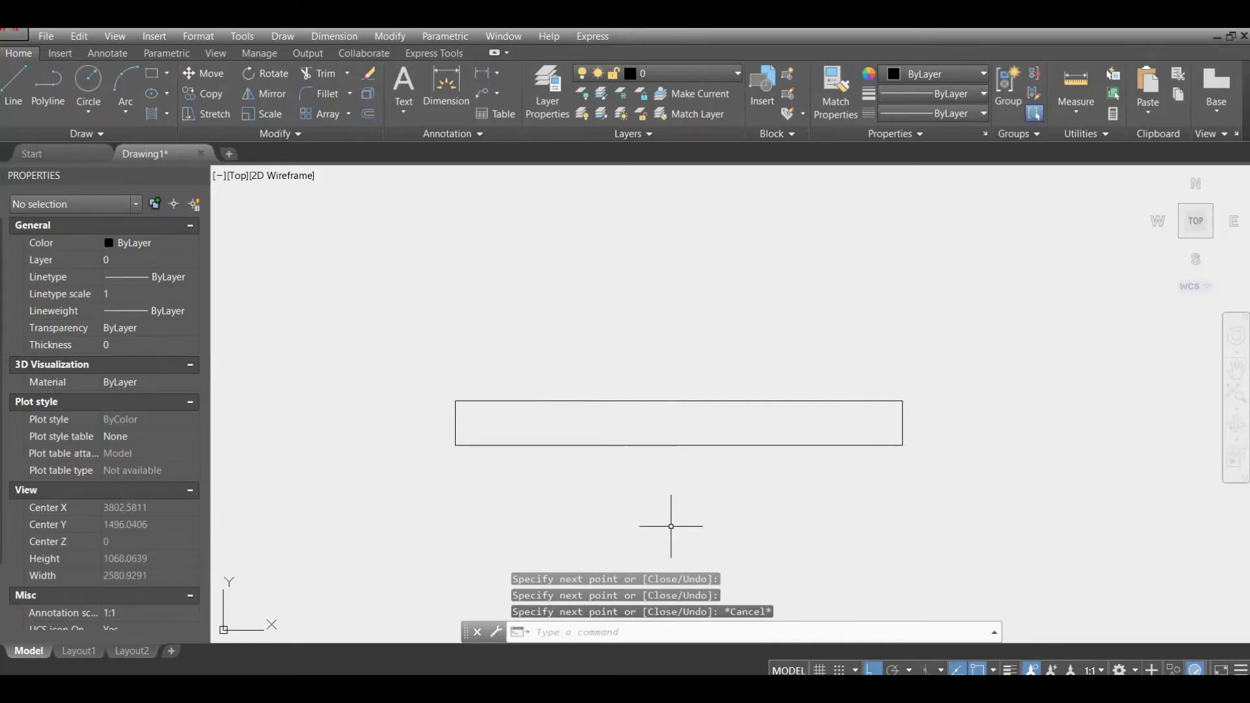
pyautogui.click(388, 368)
pyautogui.click(471, 469)
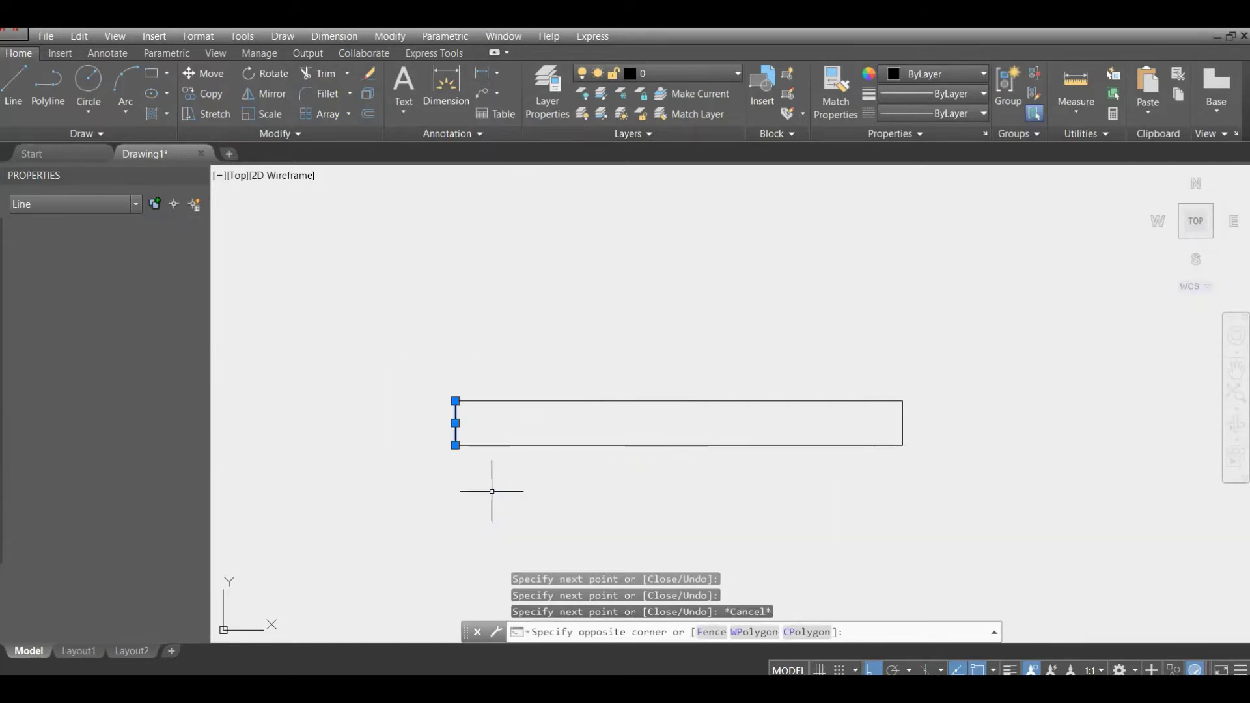
pyautogui.write('co')
pyautogui.press('Return')
pyautogui.click(502, 482)
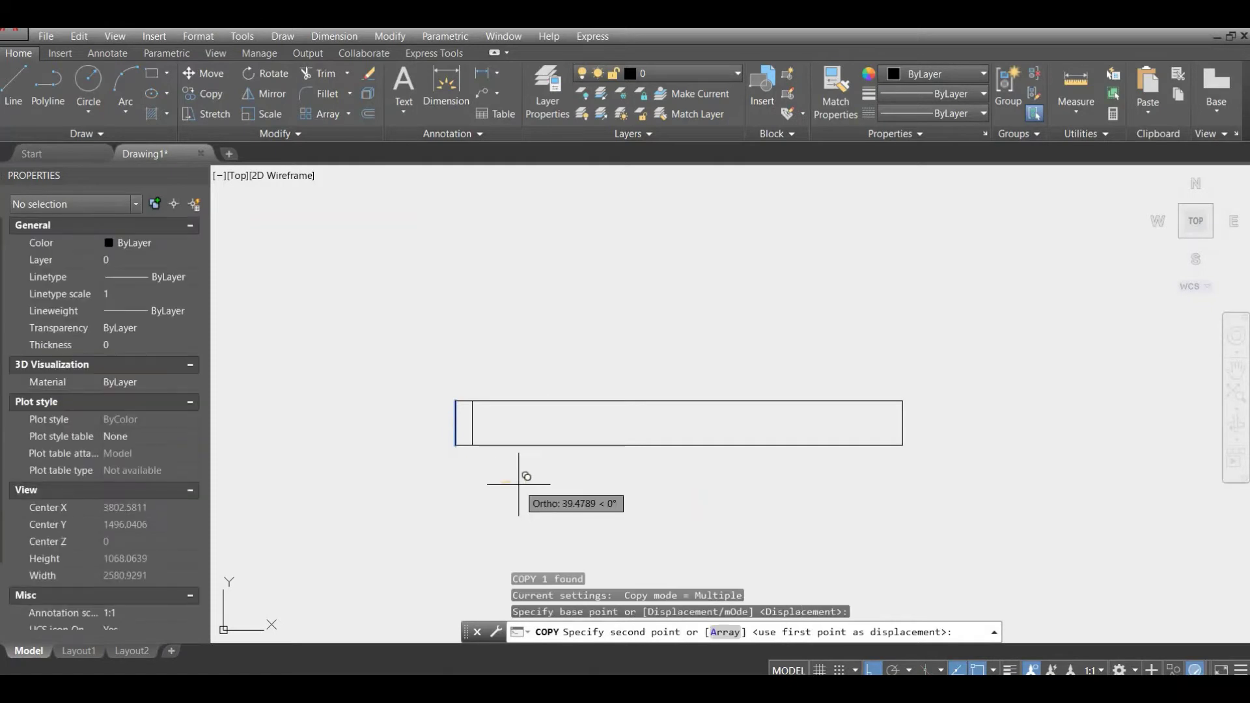
pyautogui.write('50')
pyautogui.press('Return')
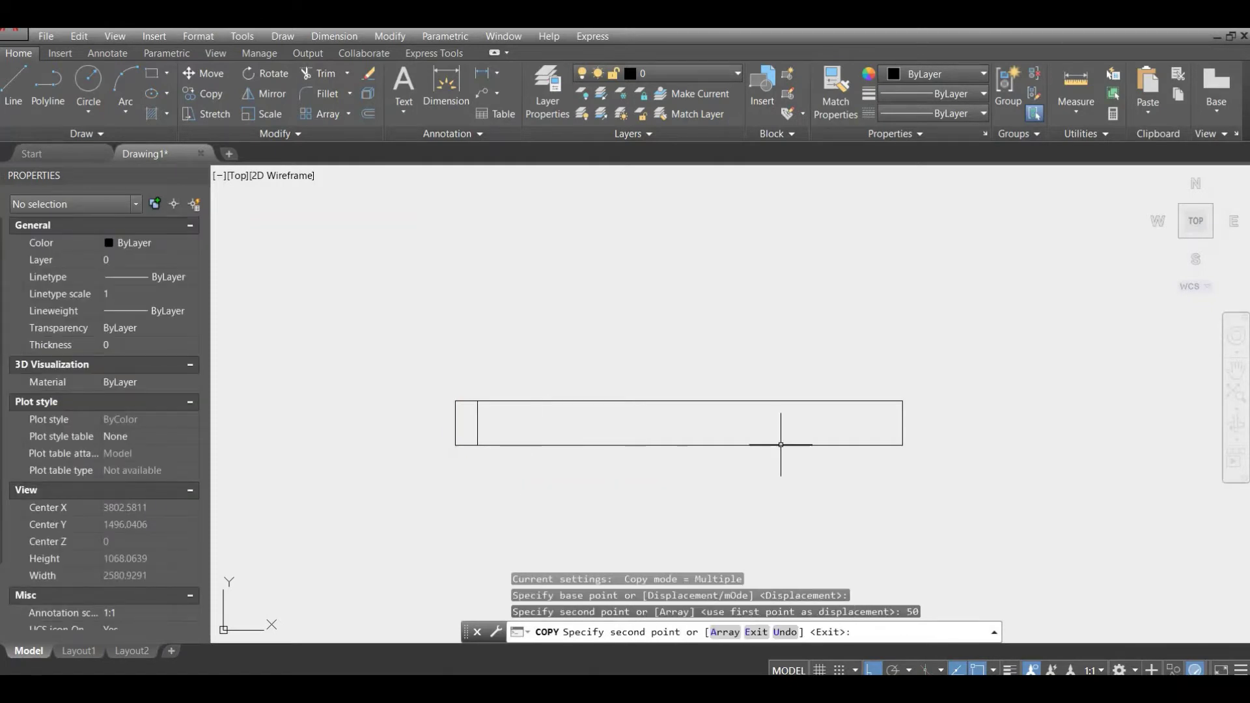
pyautogui.press('Escape')
# Step: Copy the rectangle's right edge 50 units inward
pyautogui.click(832, 348)
pyautogui.click(940, 484)
pyautogui.write('co')
pyautogui.press('Return')
pyautogui.click(896, 485)
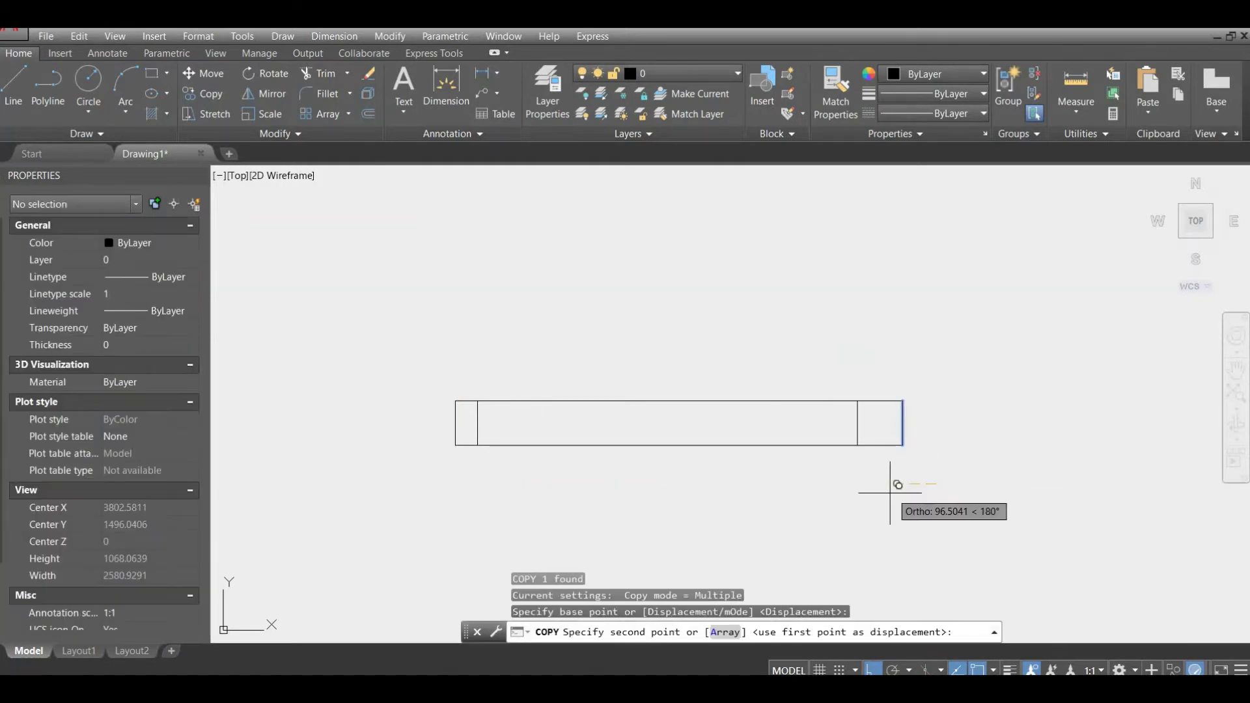
pyautogui.write('50')
pyautogui.press('Return')
pyautogui.press('Escape')
# Step: Trim away the middle of the long lines, leaving two 50 by 100 end rectangles
pyautogui.click(1008, 310)
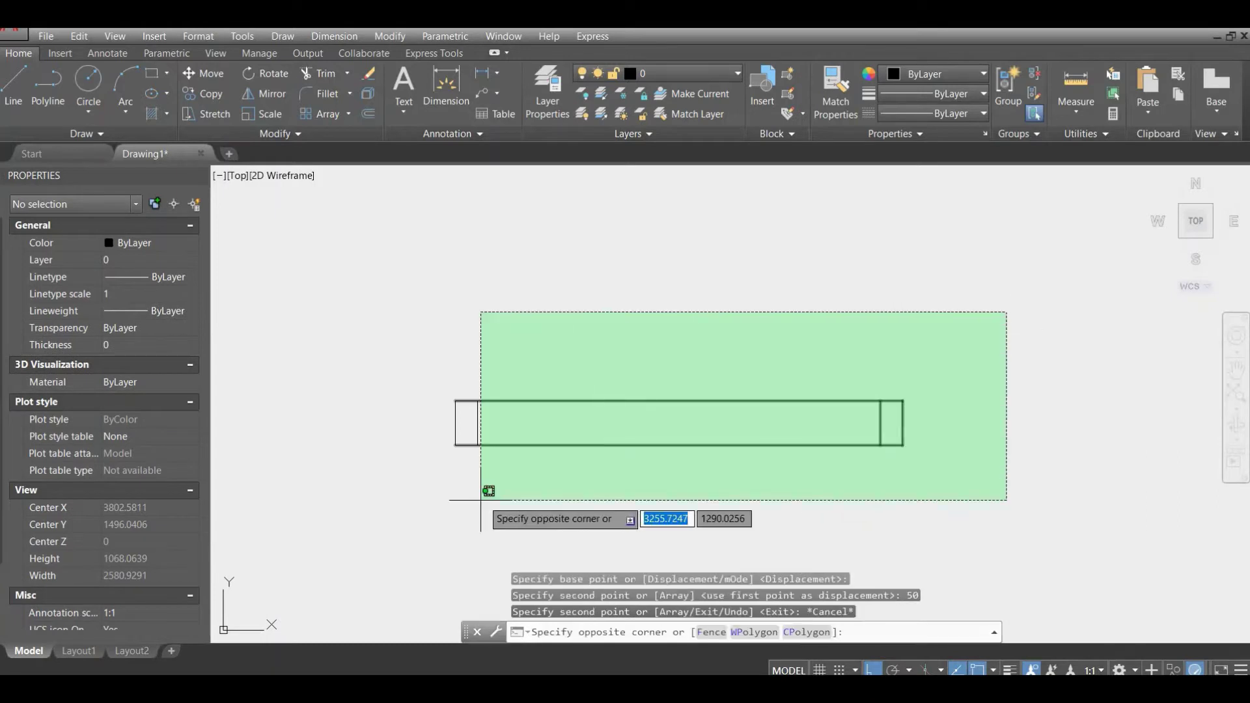
pyautogui.click(452, 502)
pyautogui.write('tr')
pyautogui.press('Return')
pyautogui.click(731, 374)
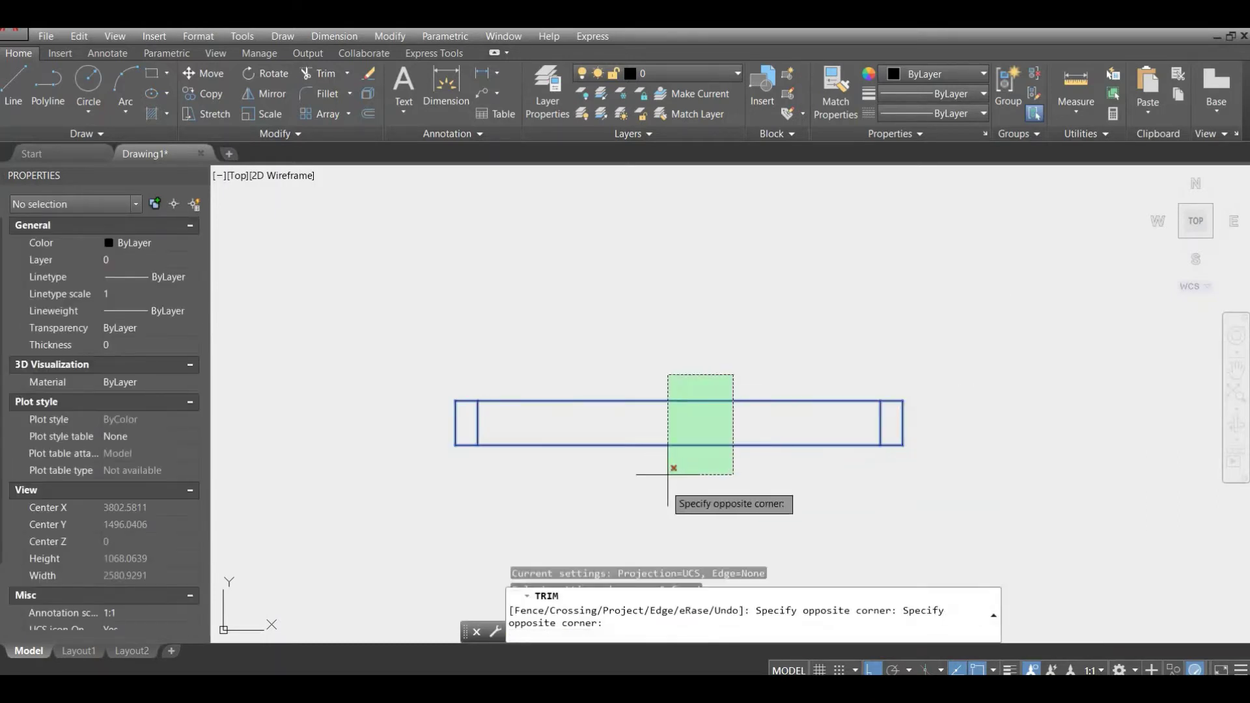
pyautogui.click(671, 480)
pyautogui.press('Escape')
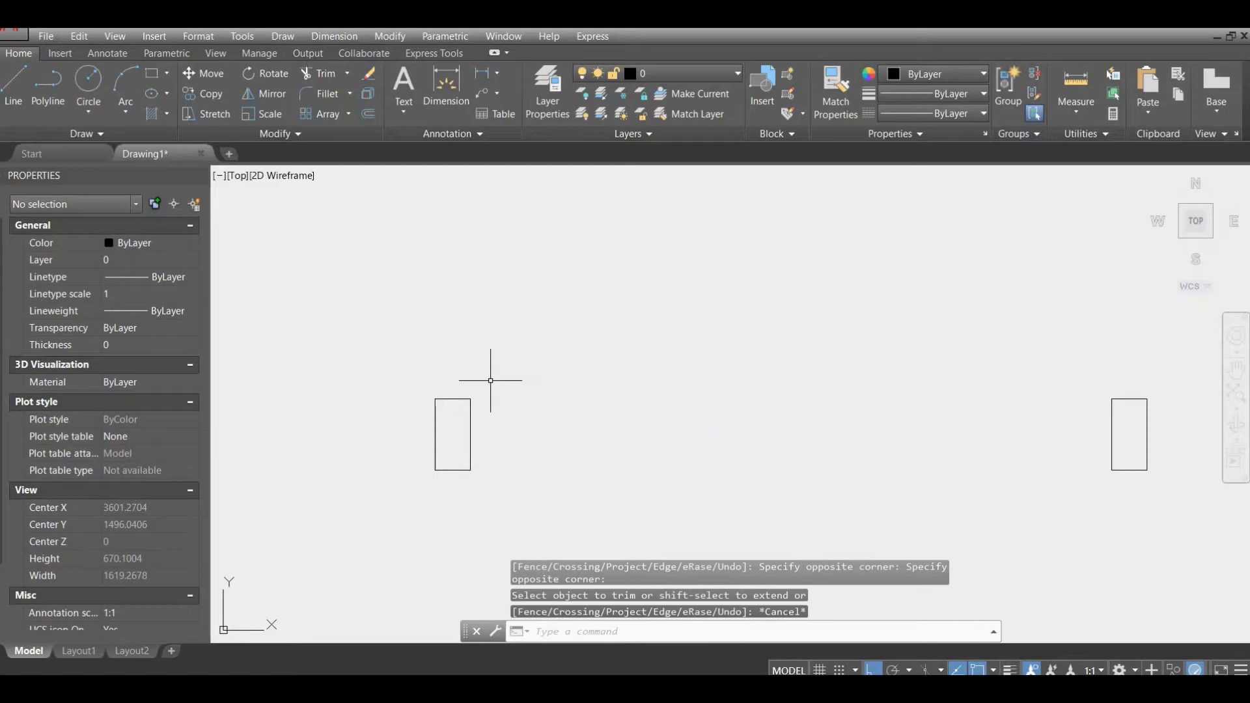
# Step: Select the left jamb lines, then abandon the started copy and rectangle commands
pyautogui.click(493, 373)
pyautogui.click(466, 516)
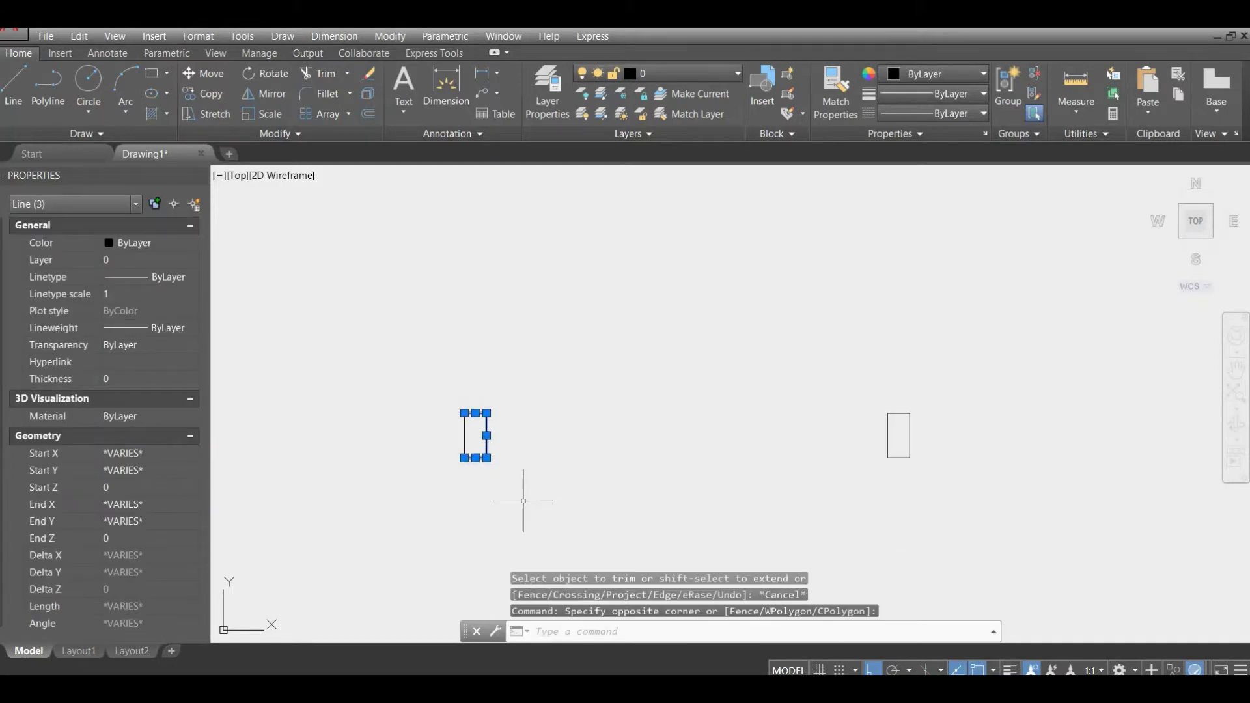
pyautogui.write('co')
pyautogui.press('Return')
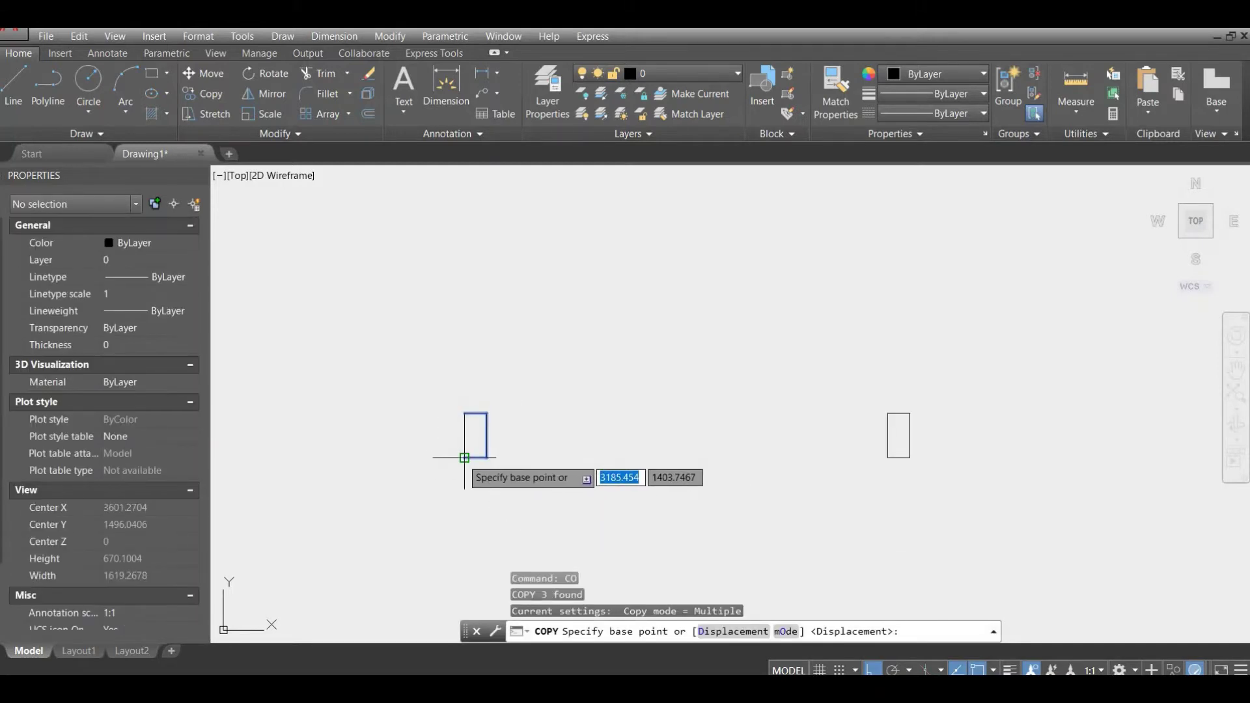
pyautogui.press('Escape')
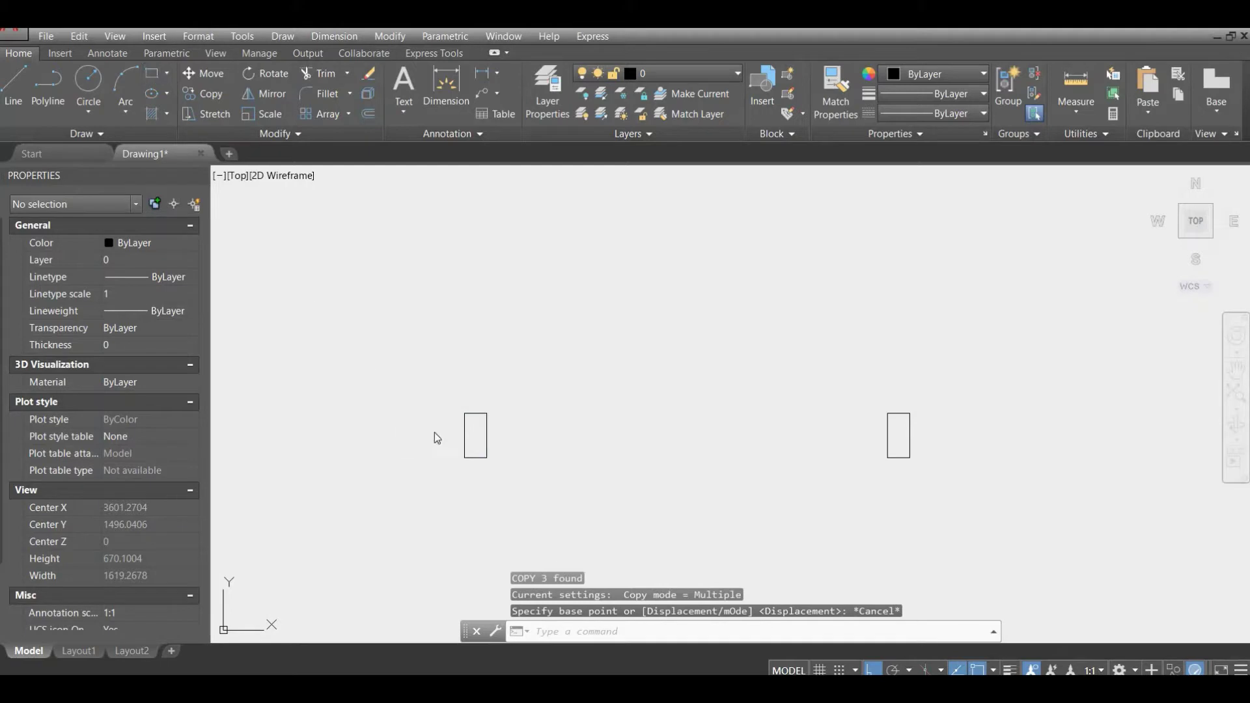
pyautogui.write('rec')
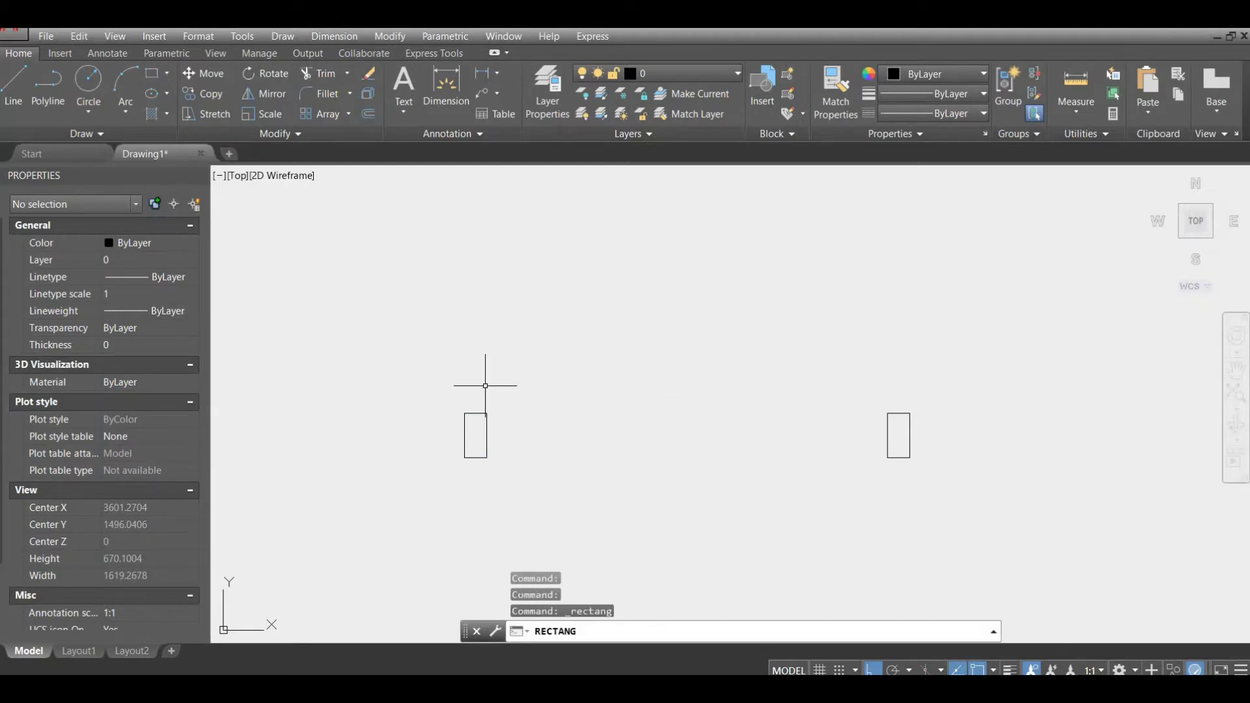
pyautogui.press('Return')
pyautogui.press('Escape')
# Step: Copy the left jamb rectangle right beside itself and once more into the middle
pyautogui.click(525, 382)
pyautogui.click(426, 495)
pyautogui.write('co')
pyautogui.press('Return')
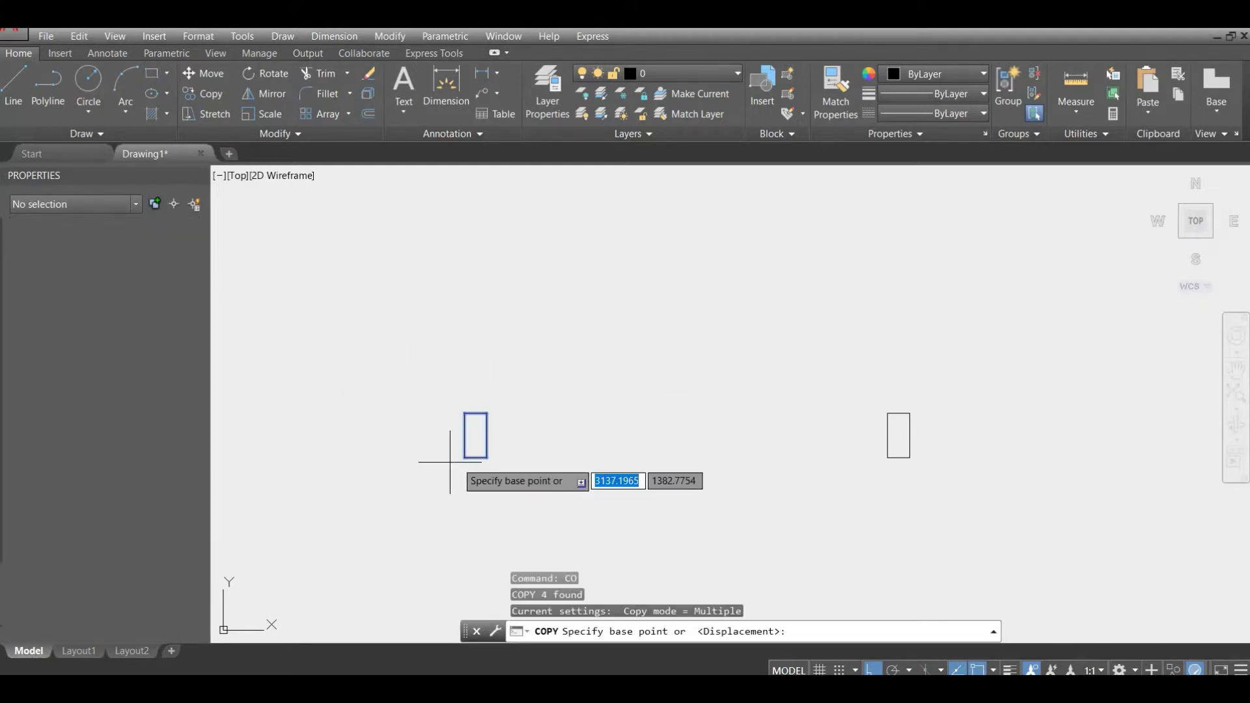
pyautogui.click(464, 458)
pyautogui.click(487, 458)
pyautogui.click(753, 471)
pyautogui.press('Escape')
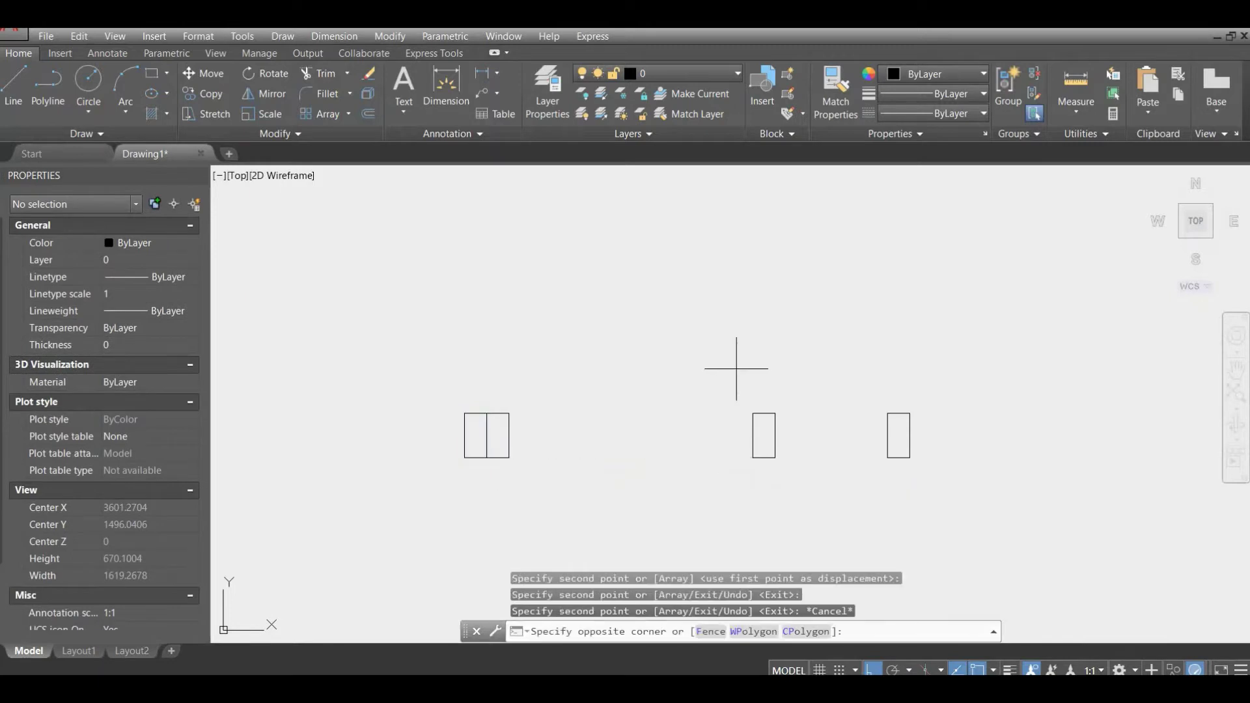
# Step: Select the middle copy and start moving it from its bottom-left corner
pyautogui.click(738, 366)
pyautogui.click(797, 503)
pyautogui.write('m')
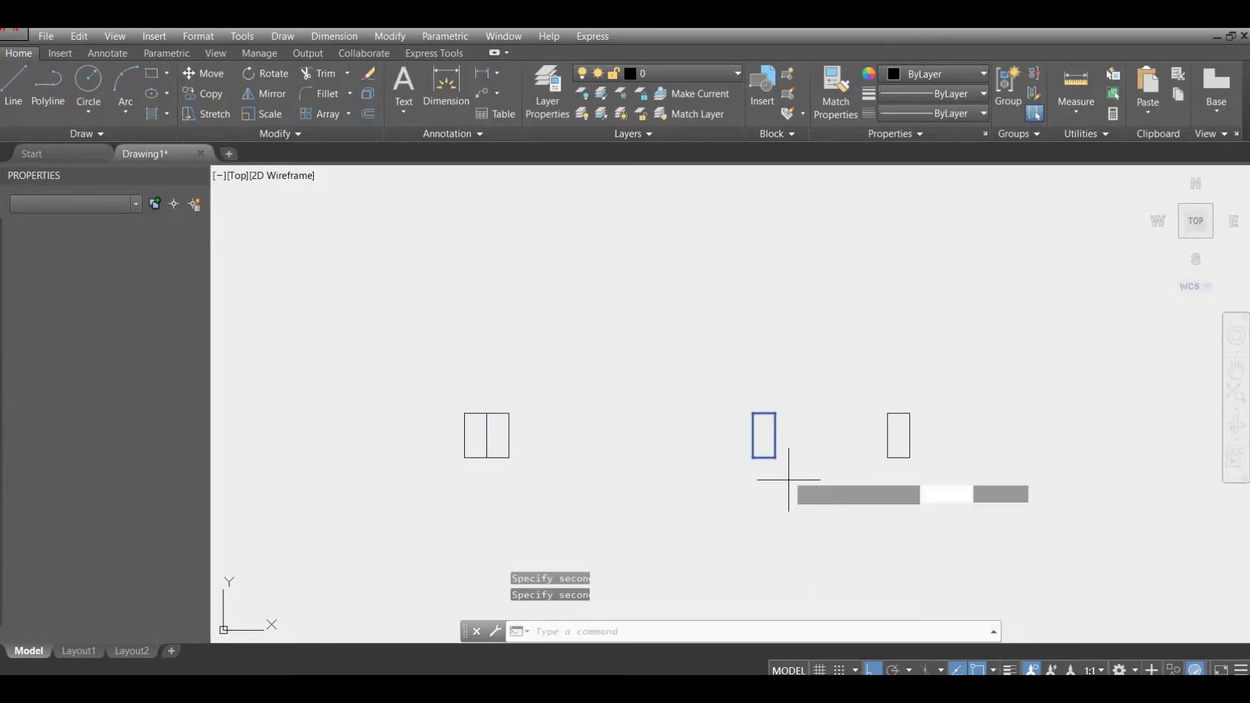
pyautogui.press('Return')
pyautogui.click(753, 457)
# Step: Place the copy against the right jamb's inner side and draw the bottom connecting line
pyautogui.click(885, 458)
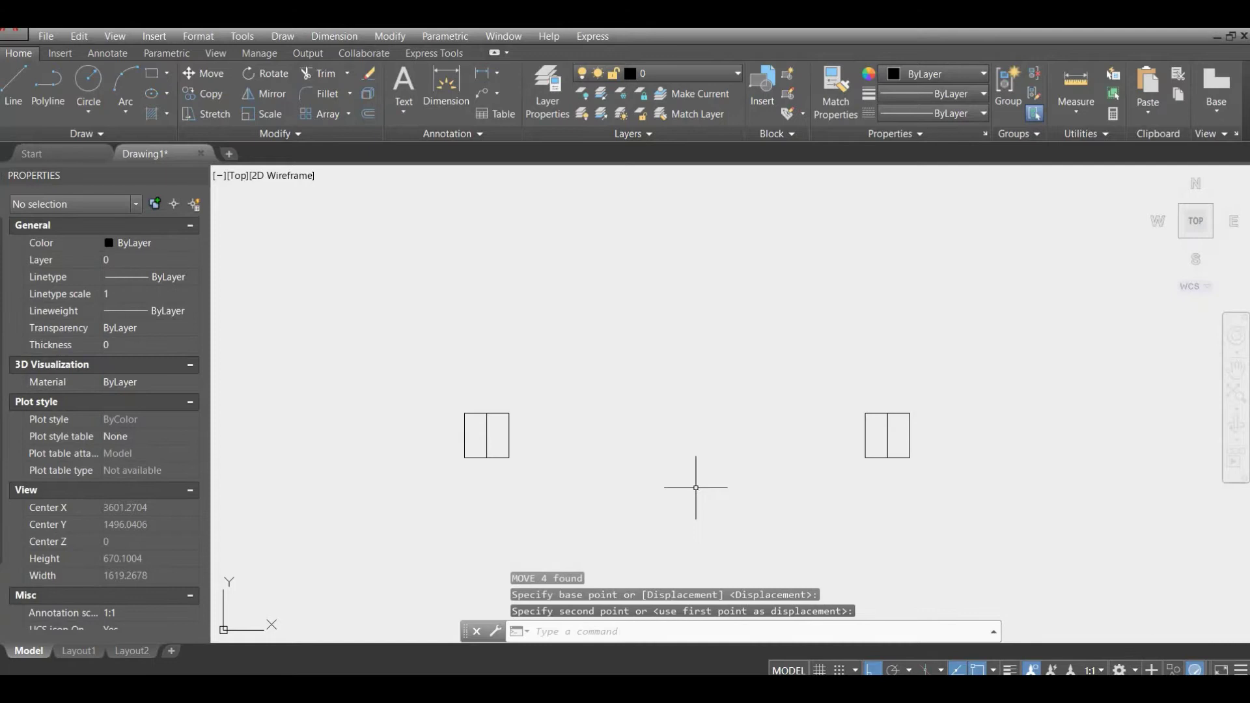
pyautogui.write('l')
pyautogui.press('Return')
pyautogui.click(509, 458)
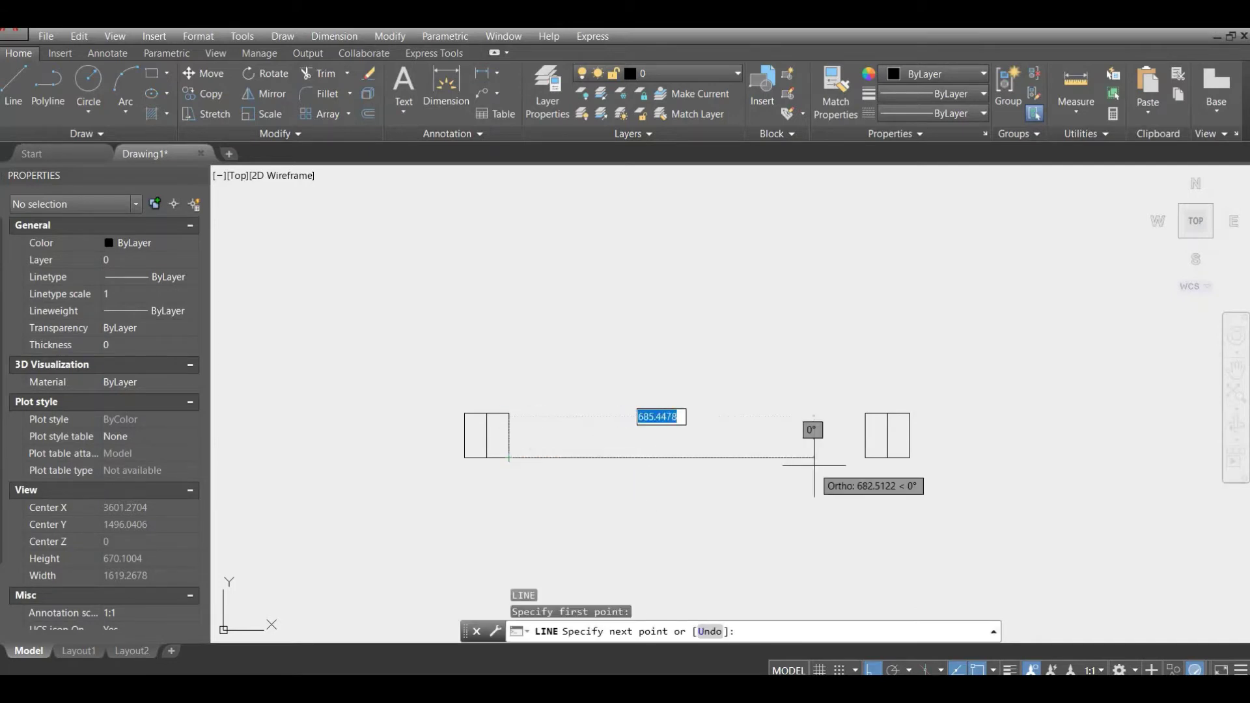
pyautogui.click(865, 458)
pyautogui.press('Return')
pyautogui.press('Return')
# Step: Draw the middle and top connecting lines between the jamb rectangles
pyautogui.click(865, 435)
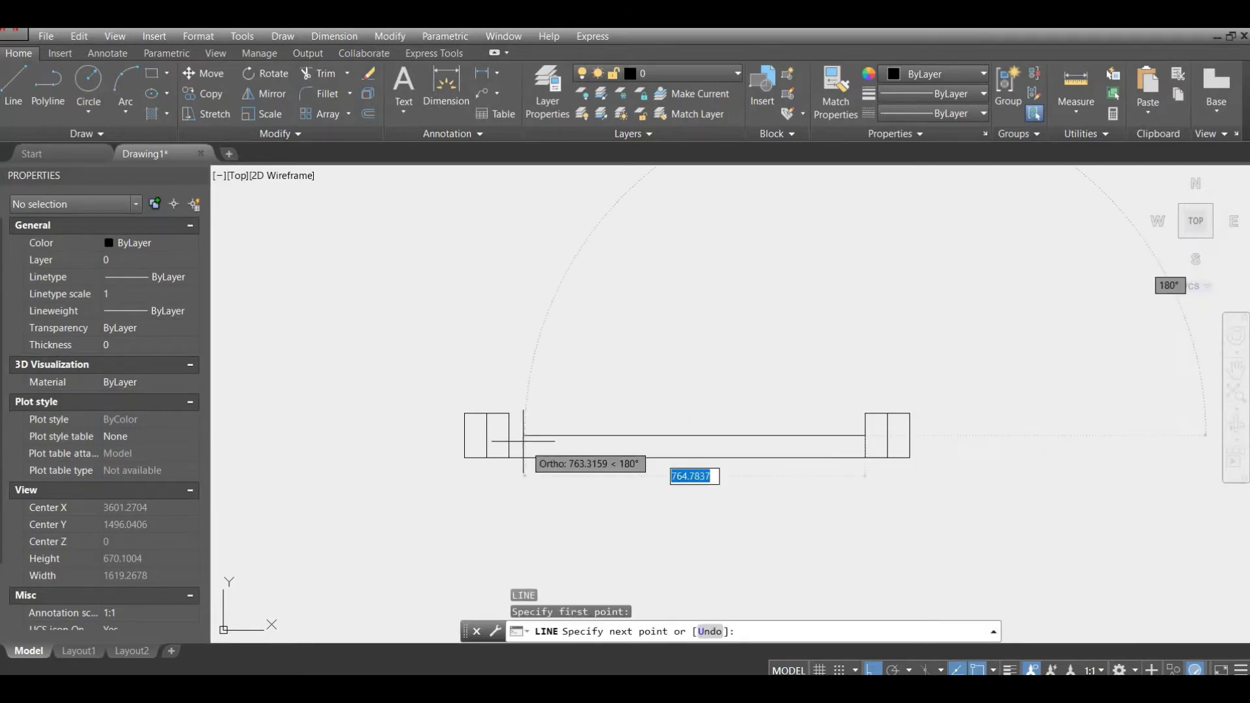
pyautogui.click(509, 435)
pyautogui.press('Return')
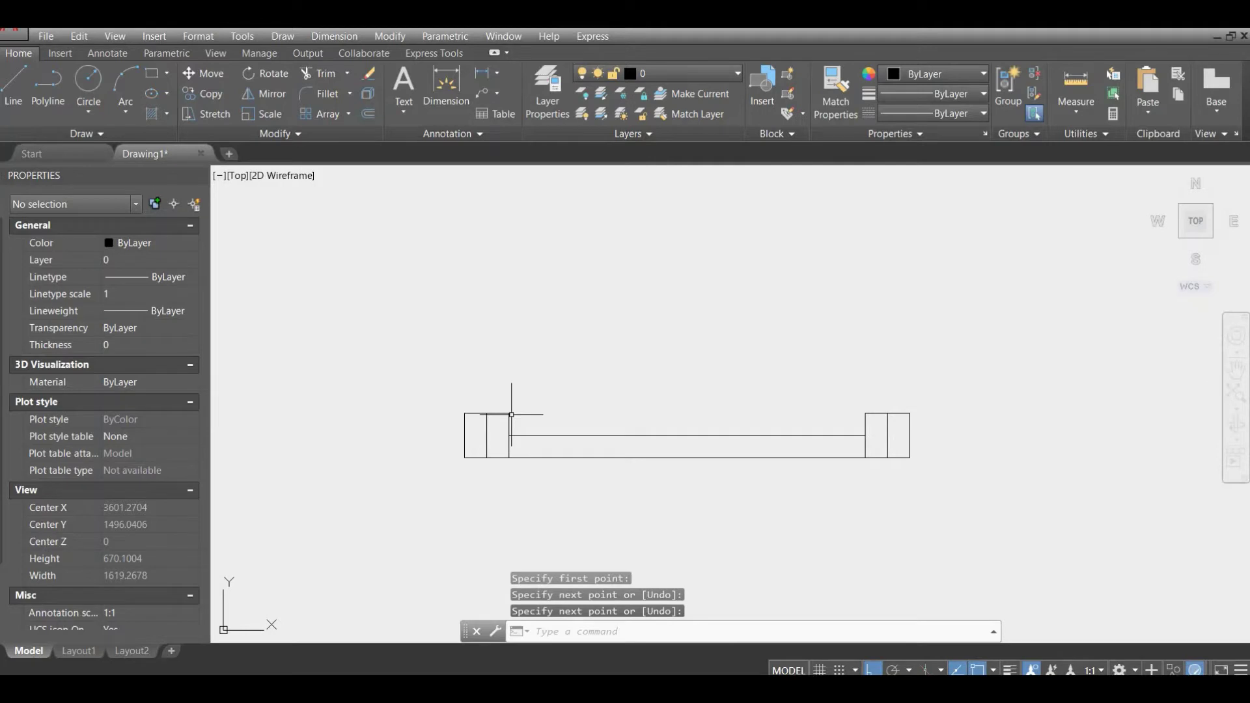
pyautogui.press('Return')
pyautogui.click(509, 413)
pyautogui.click(866, 413)
pyautogui.press('Return')
pyautogui.scroll(4, 911, 422)
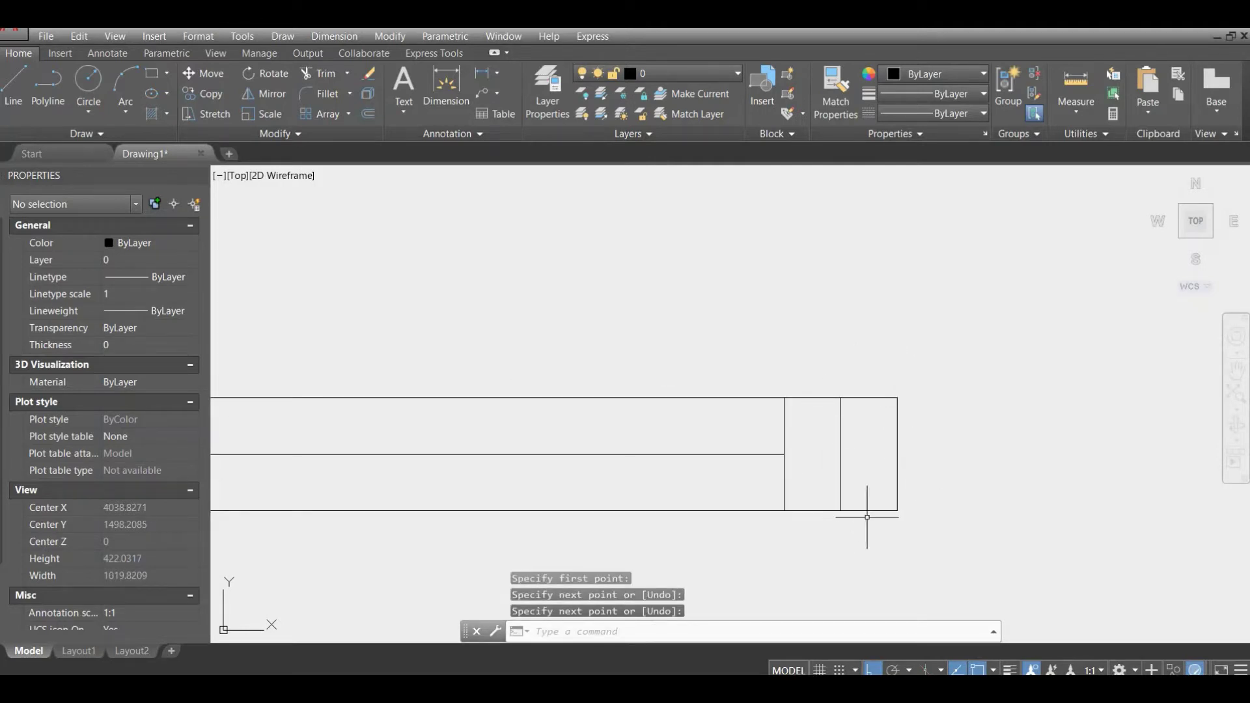
pyautogui.scroll(-2, 932, 377)
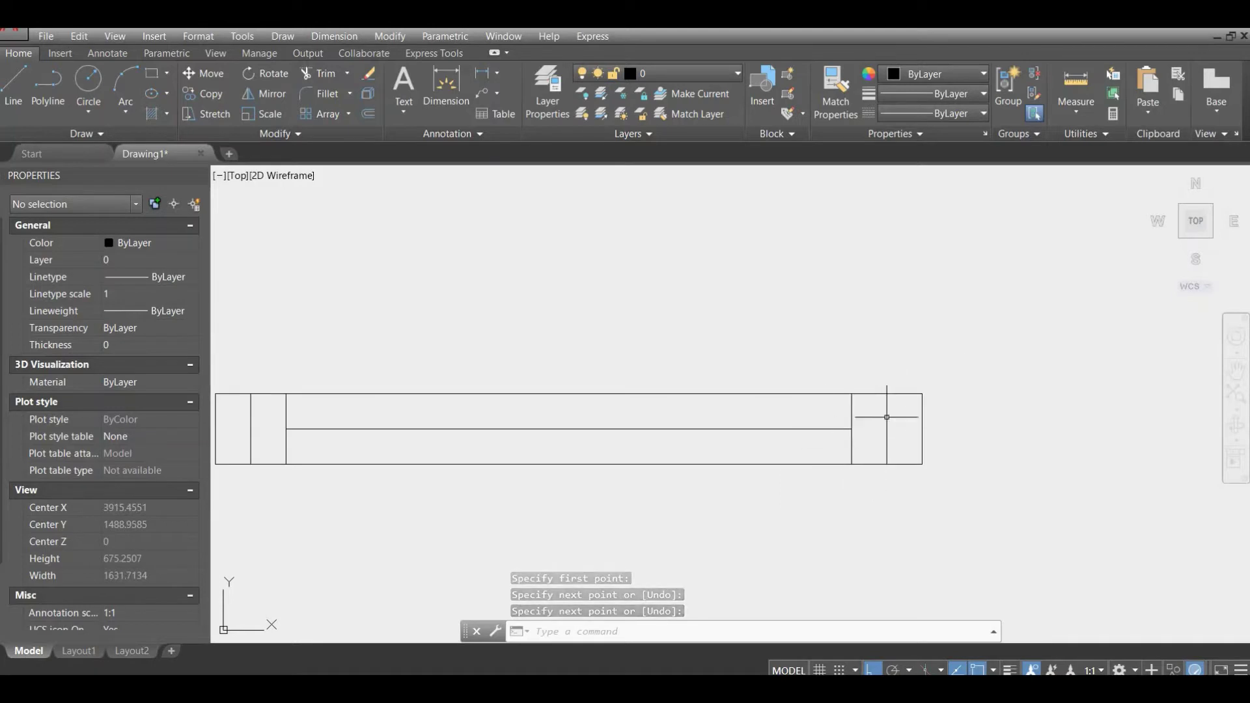
pyautogui.scroll(-4, 806, 381)
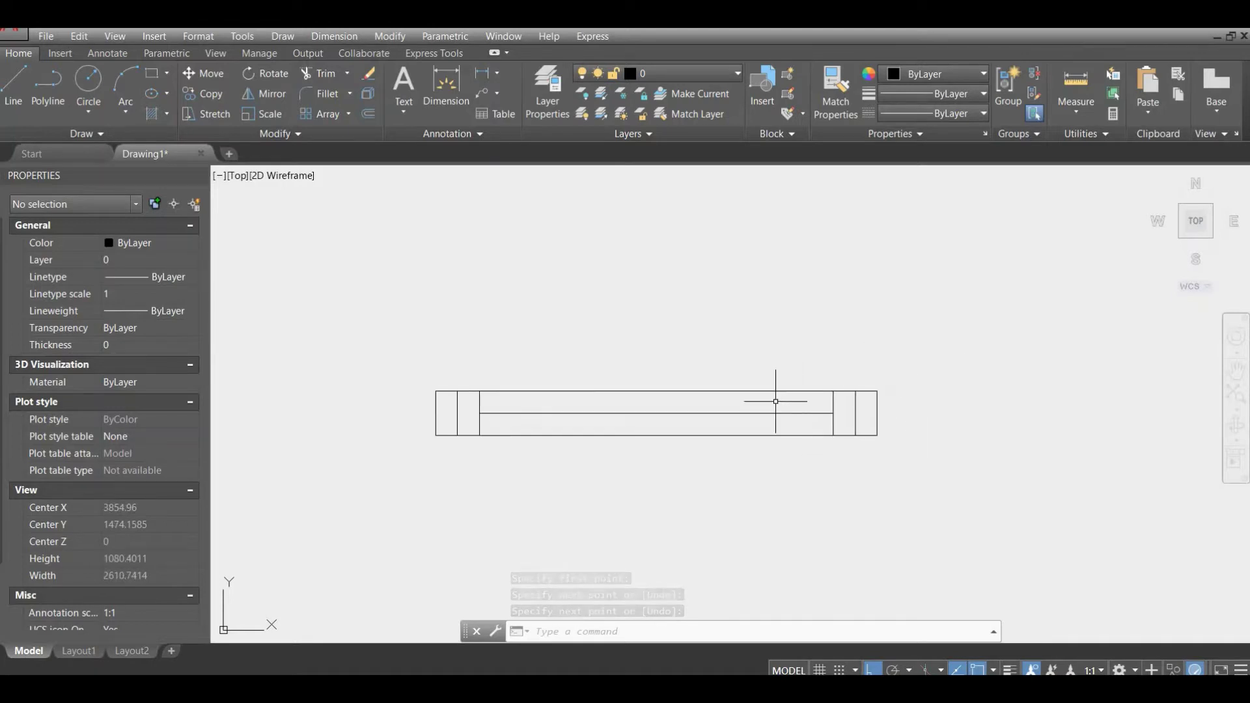
# Step: Draw a circle centred on the left jamb's top midpoint, radius reaching the right jamb
pyautogui.click(92, 83)
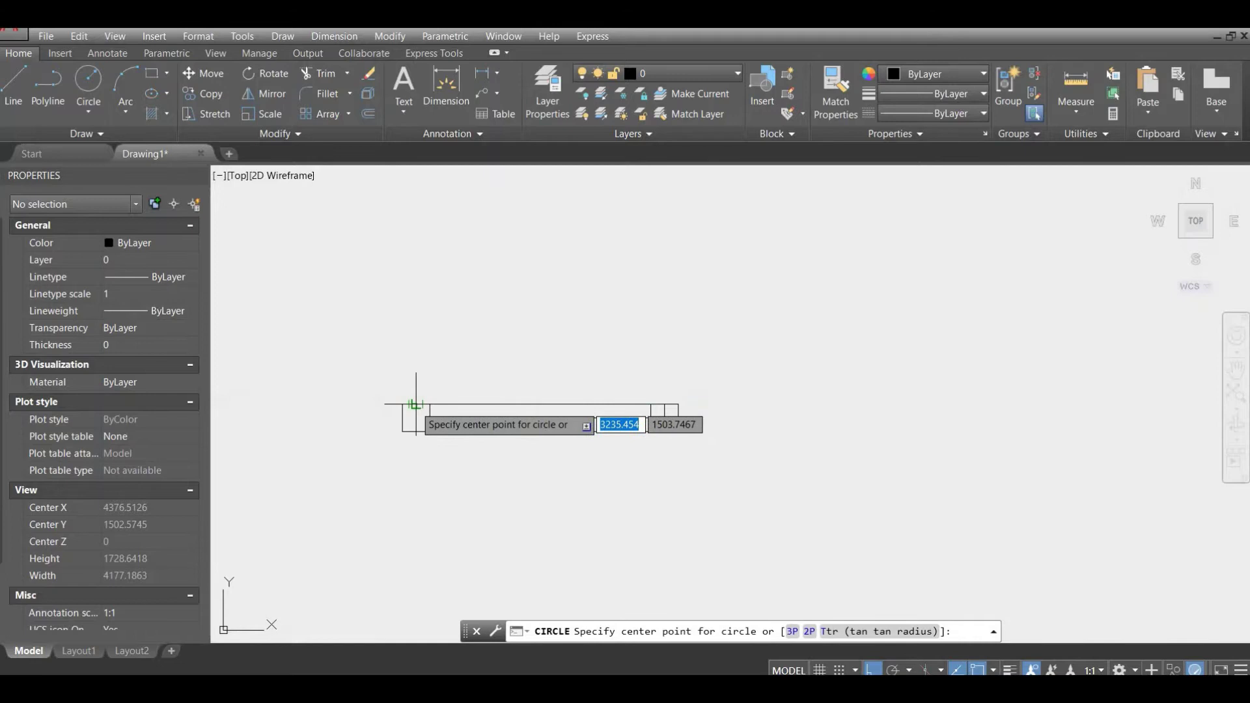
pyautogui.click(415, 404)
pyautogui.click(662, 407)
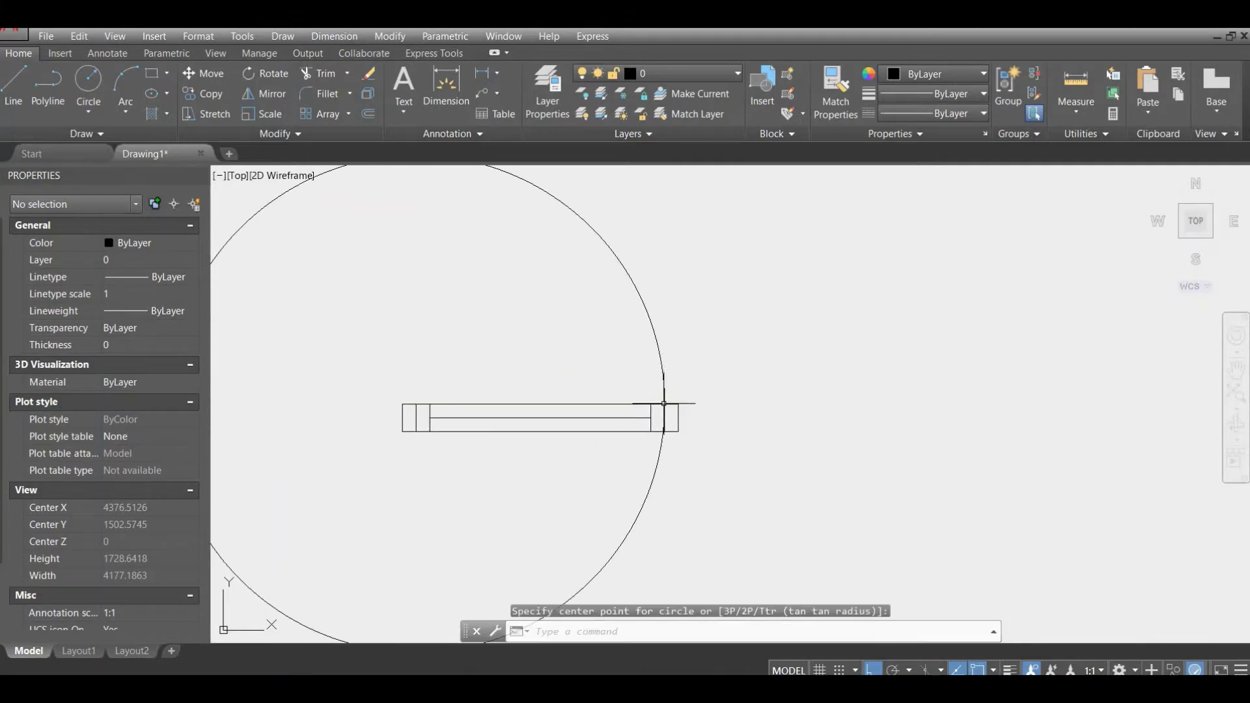
pyautogui.moveTo(489, 364); pyautogui.dragTo(598, 467, button='middle')
# Step: Draw the vertical door leaf line from the circle centre to its top
pyautogui.write('l')
pyautogui.press('Return')
pyautogui.click(525, 508)
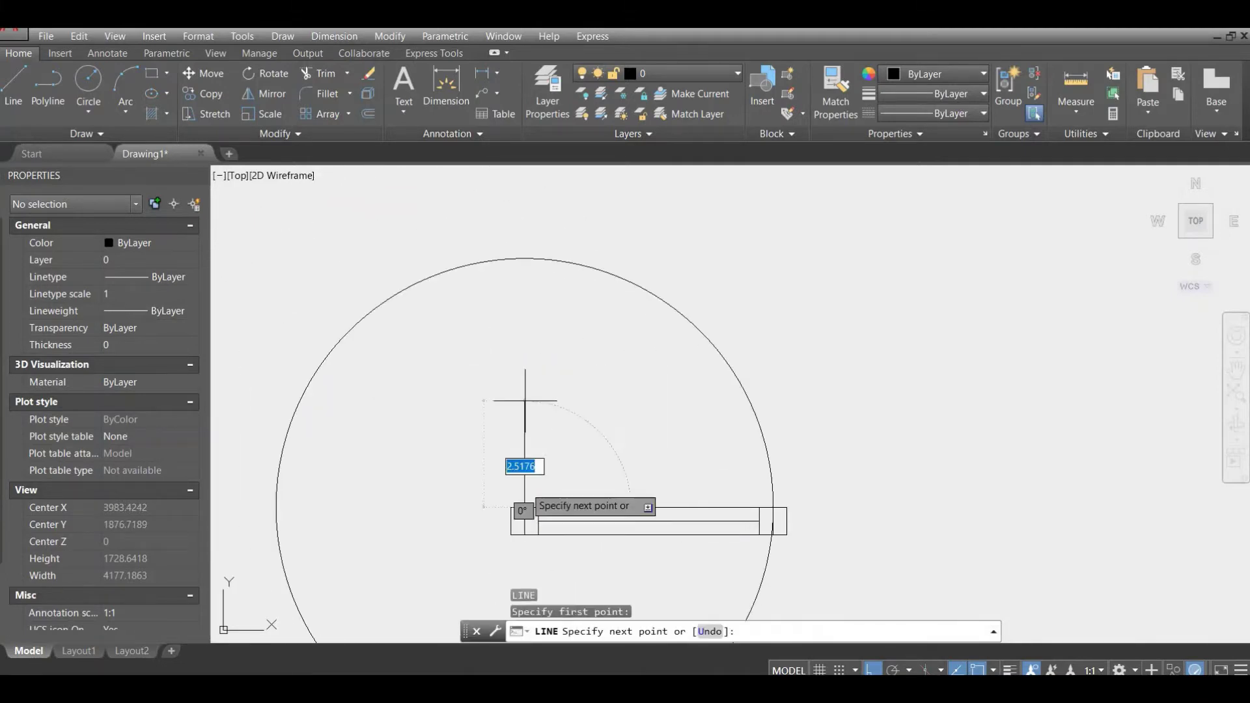
pyautogui.scroll(4, 571, 209)
pyautogui.scroll(-4, 454, 213)
pyautogui.click(544, 283)
pyautogui.press('Return')
# Step: Trim the circle to a quarter swing arc against the leaf and frame lines
pyautogui.click(502, 330)
pyautogui.click(697, 447)
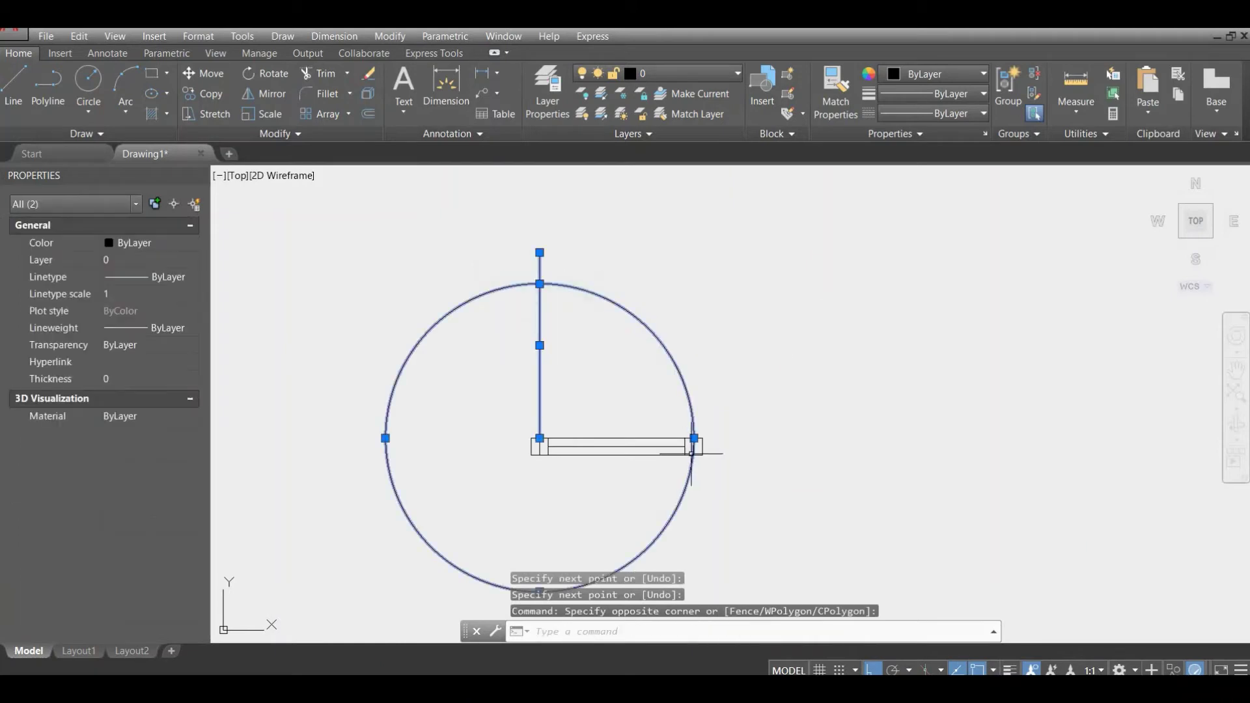
pyautogui.scroll(2, 686, 421)
pyautogui.click(686, 421)
pyautogui.scroll(2, 687, 424)
pyautogui.click(684, 427)
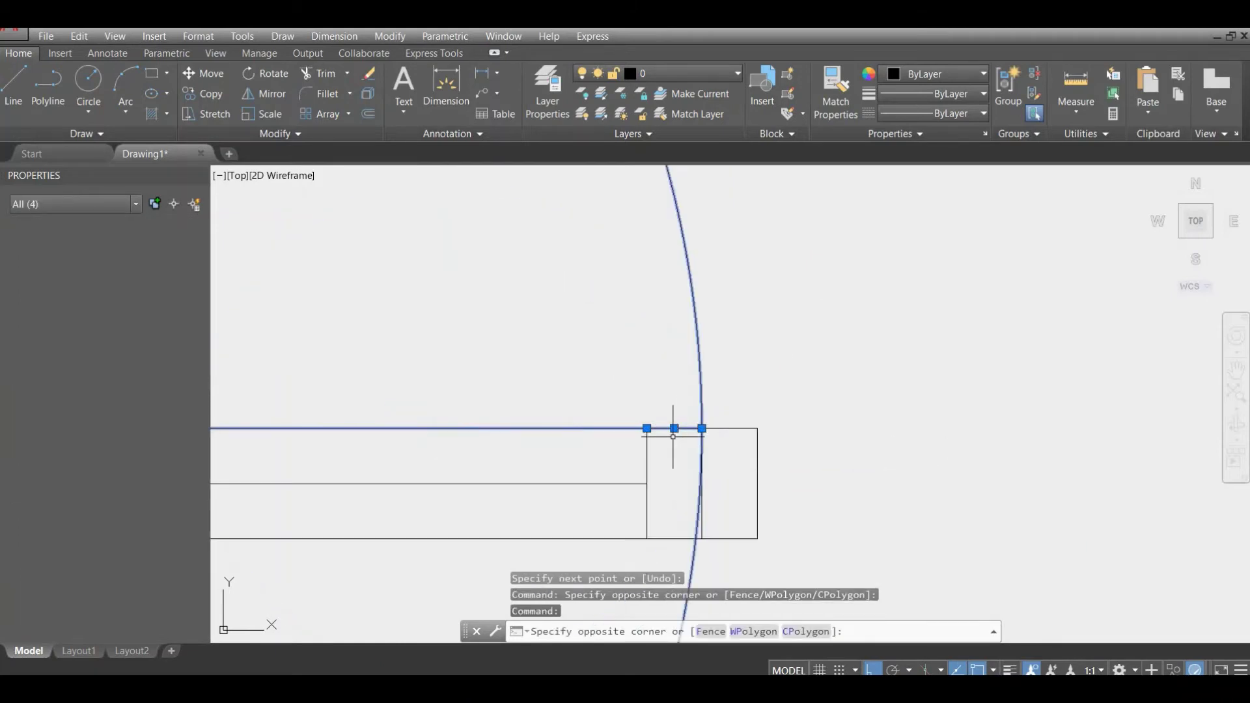
pyautogui.click(731, 424)
pyautogui.click(723, 431)
pyautogui.scroll(-4, 723, 431)
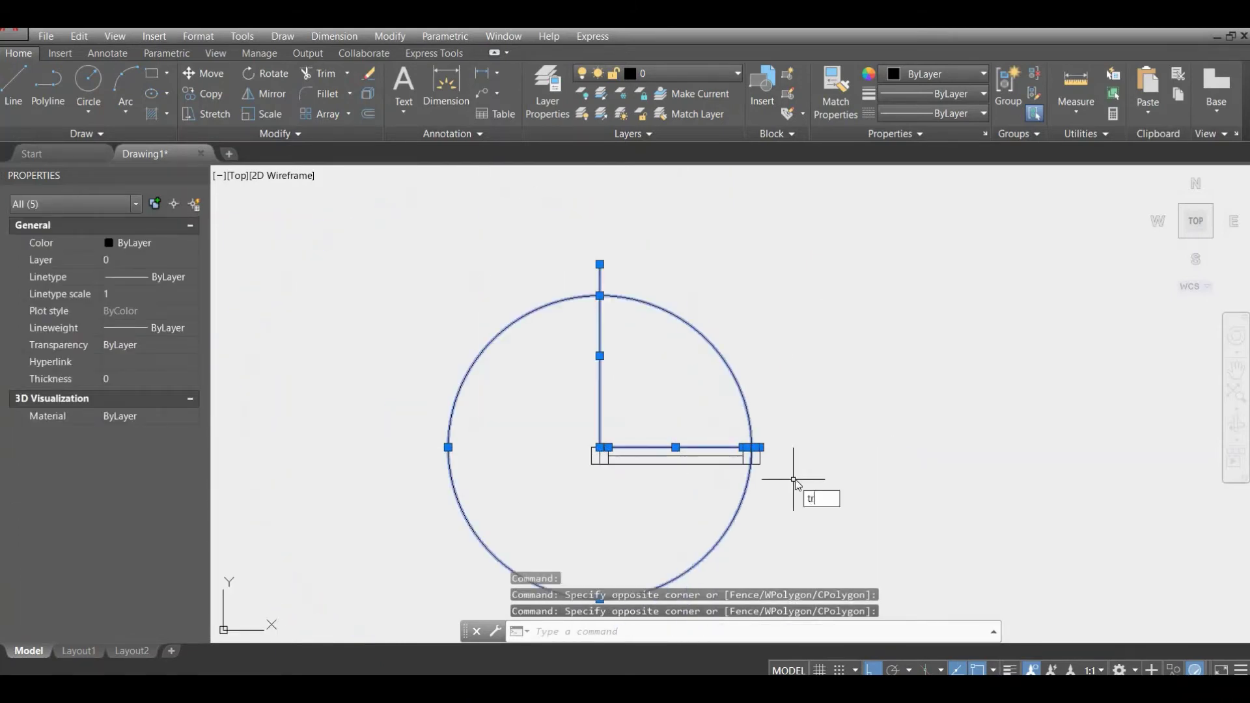
pyautogui.press('Return')
pyautogui.click(748, 483)
pyautogui.click(712, 510)
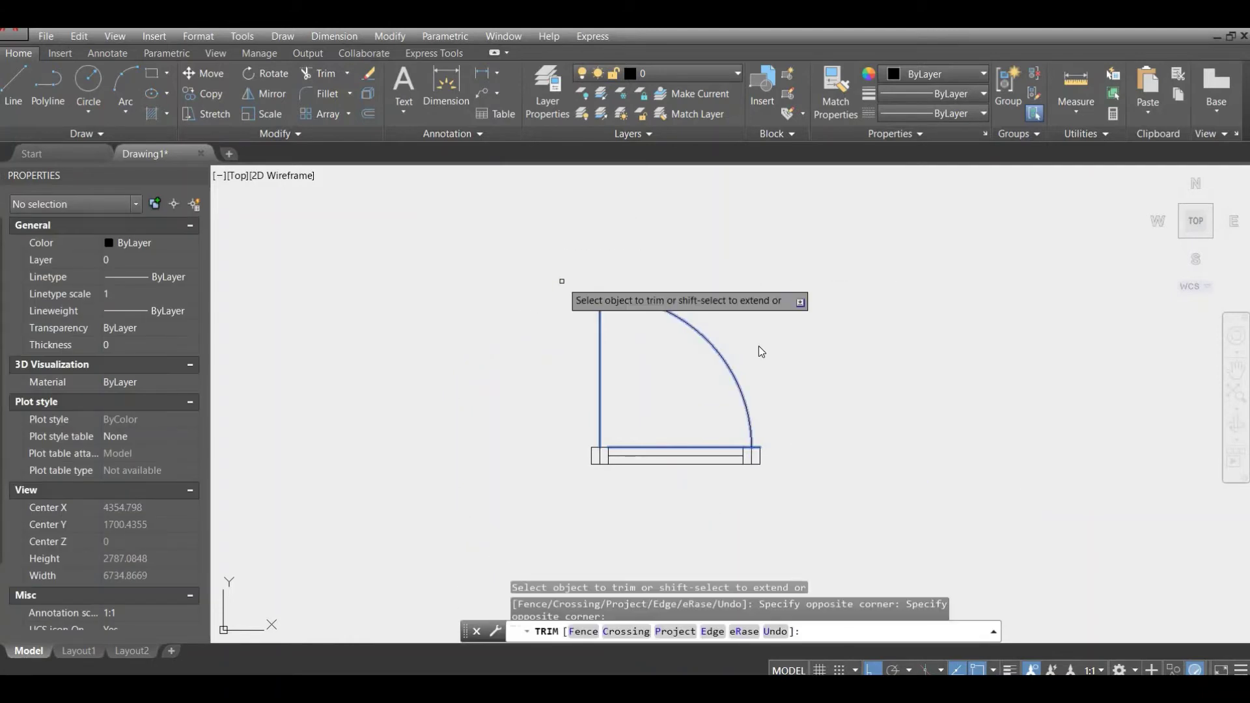
pyautogui.press('Escape')
pyautogui.scroll(2, 697, 354)
pyautogui.scroll(-2, 661, 354)
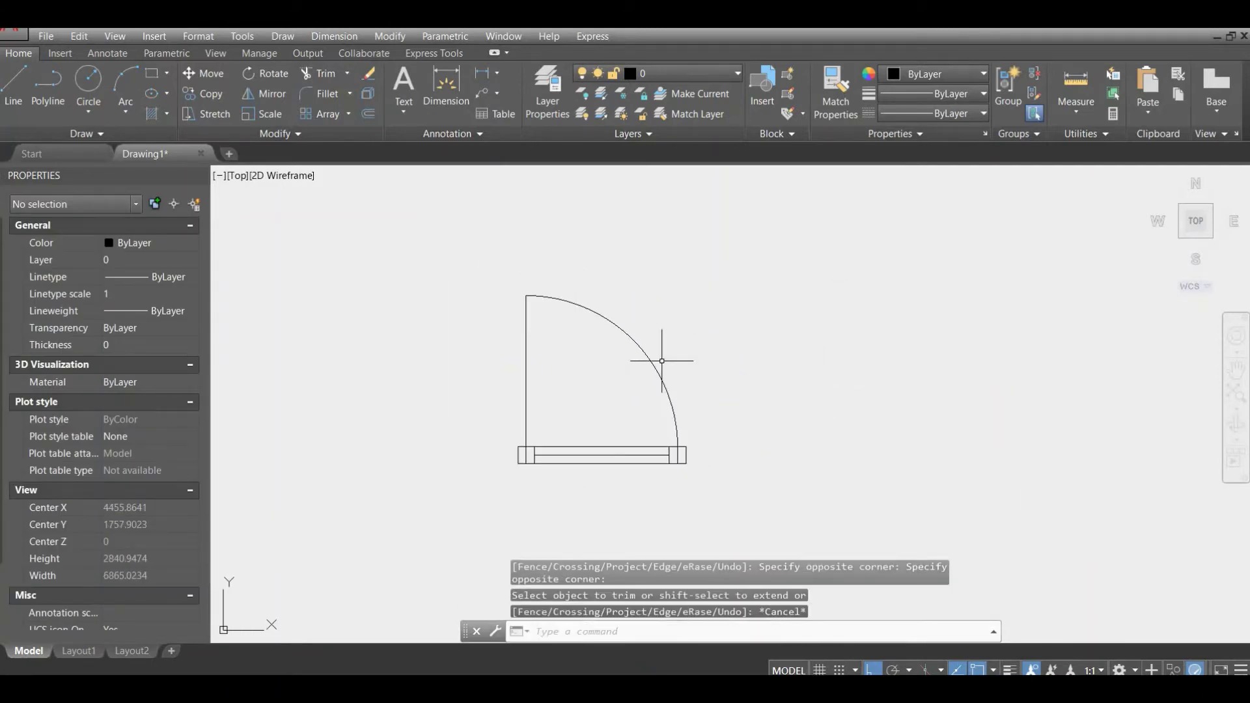
pyautogui.scroll(2, 642, 424)
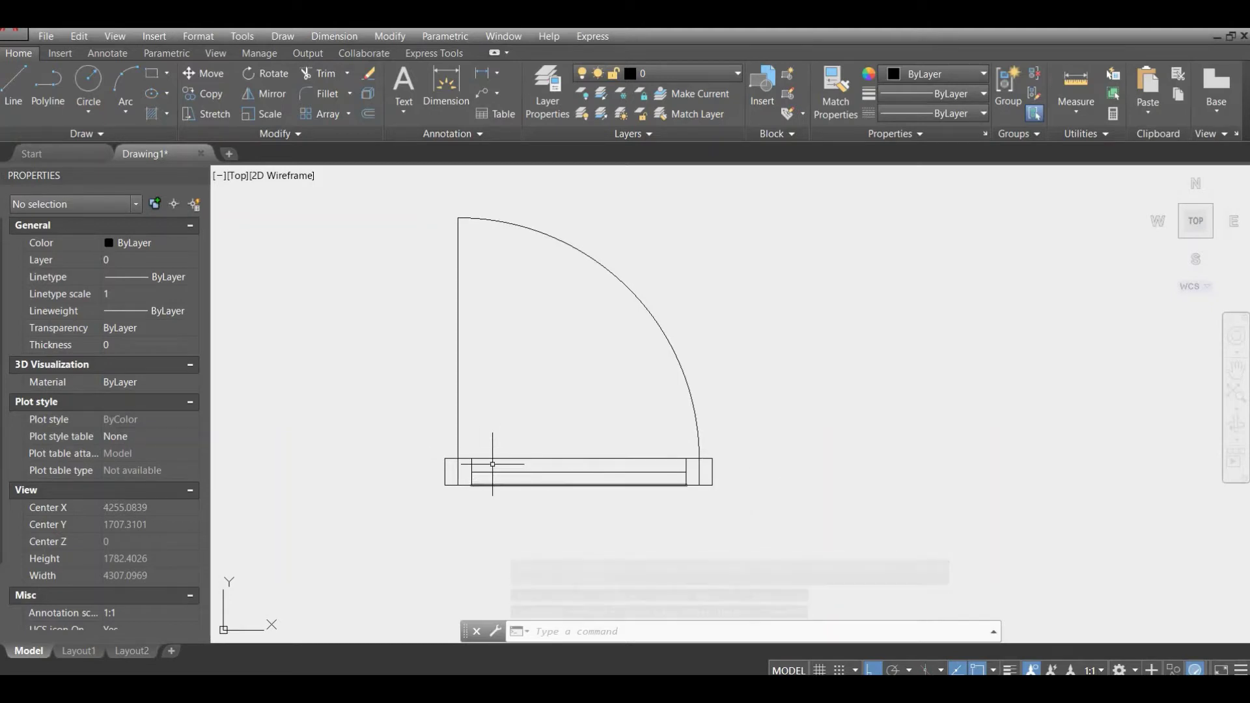
# Step: Copy the vertical leaf line 30 units to the right
pyautogui.click(467, 372)
pyautogui.click(435, 400)
pyautogui.write('co')
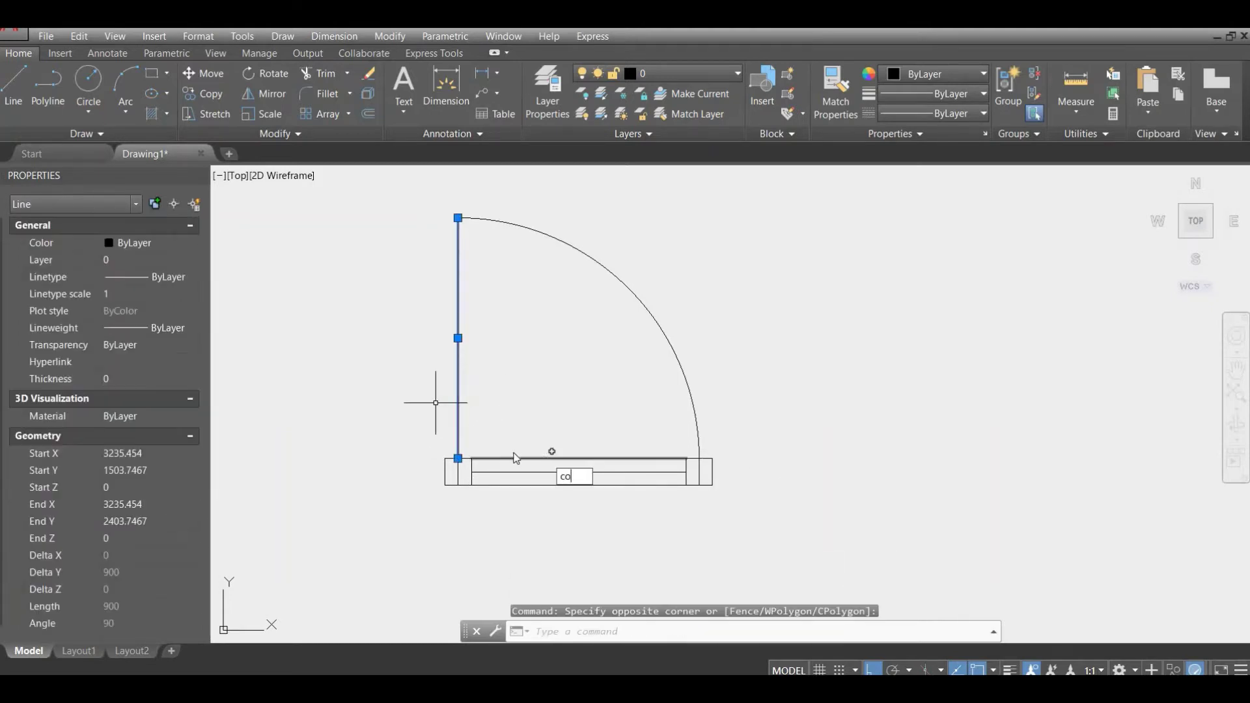
pyautogui.press('Return')
pyautogui.scroll(5, 487, 439)
pyautogui.click(430, 438)
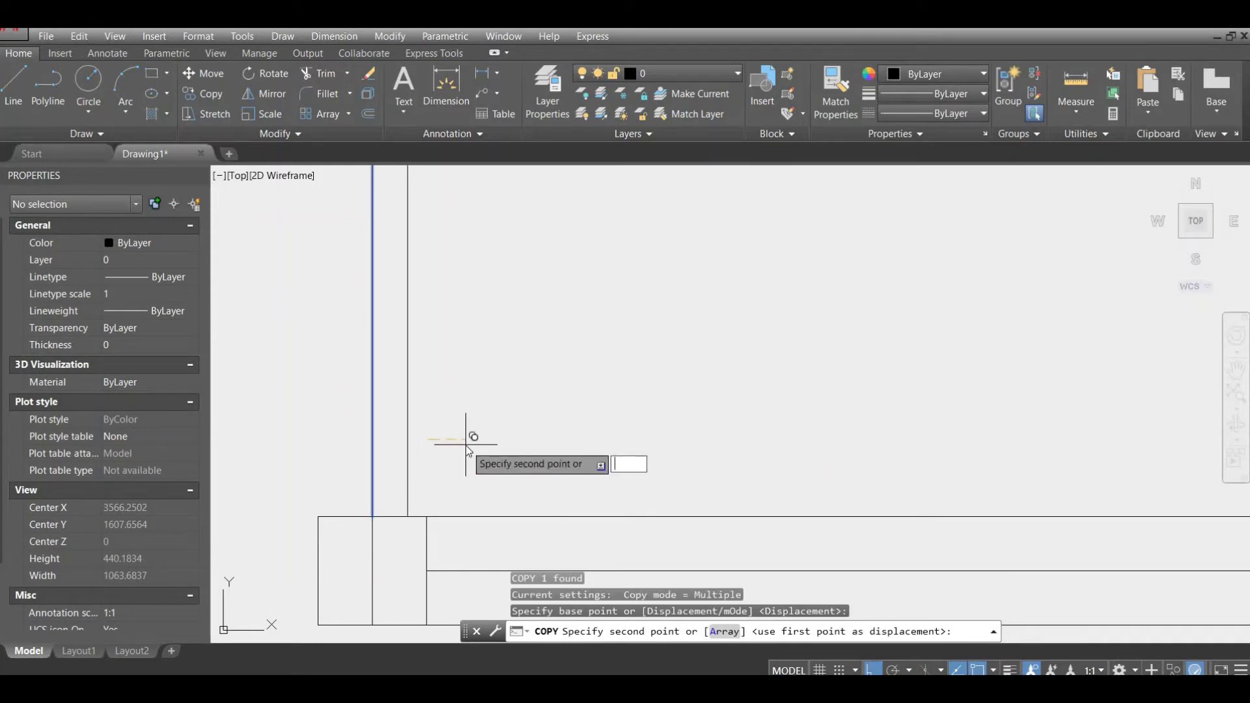
pyautogui.write('30')
pyautogui.press('Return')
pyautogui.scroll(-5, 481, 416)
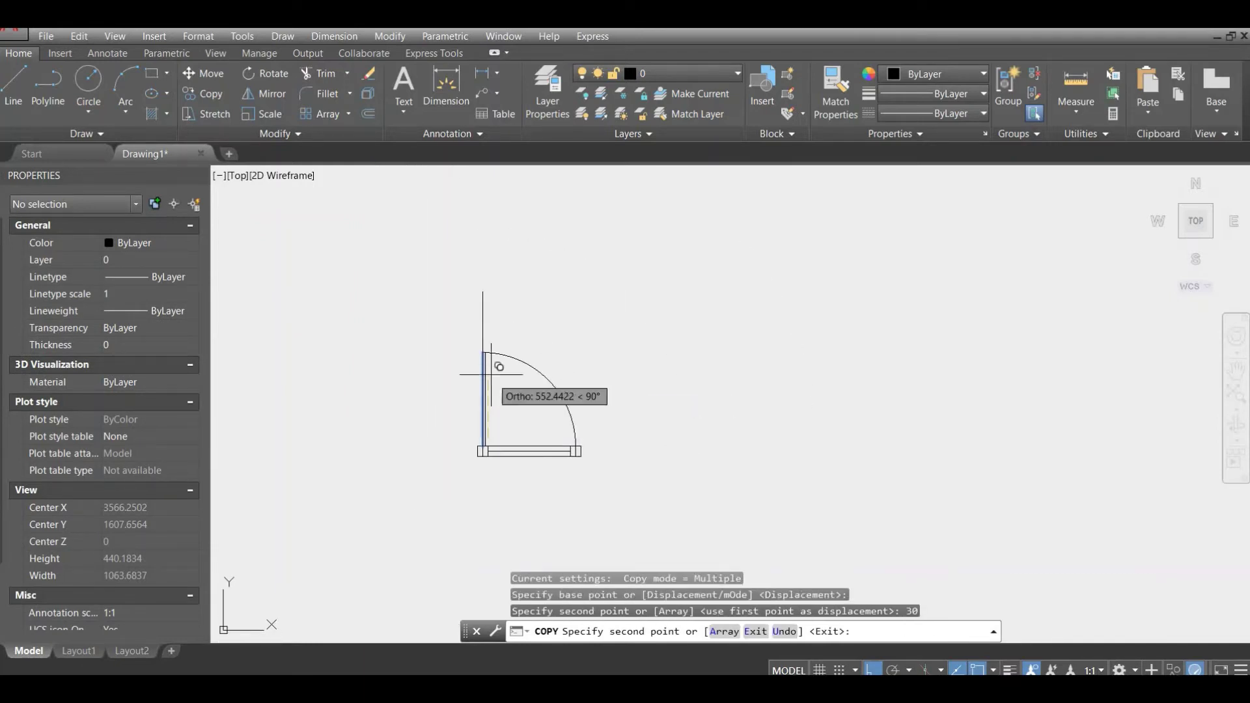
pyautogui.press('Escape')
# Step: Zoom in to check the leaf thickness and clear a stray selection
pyautogui.scroll(3, 497, 362)
pyautogui.scroll(2, 497, 441)
pyautogui.click(511, 340)
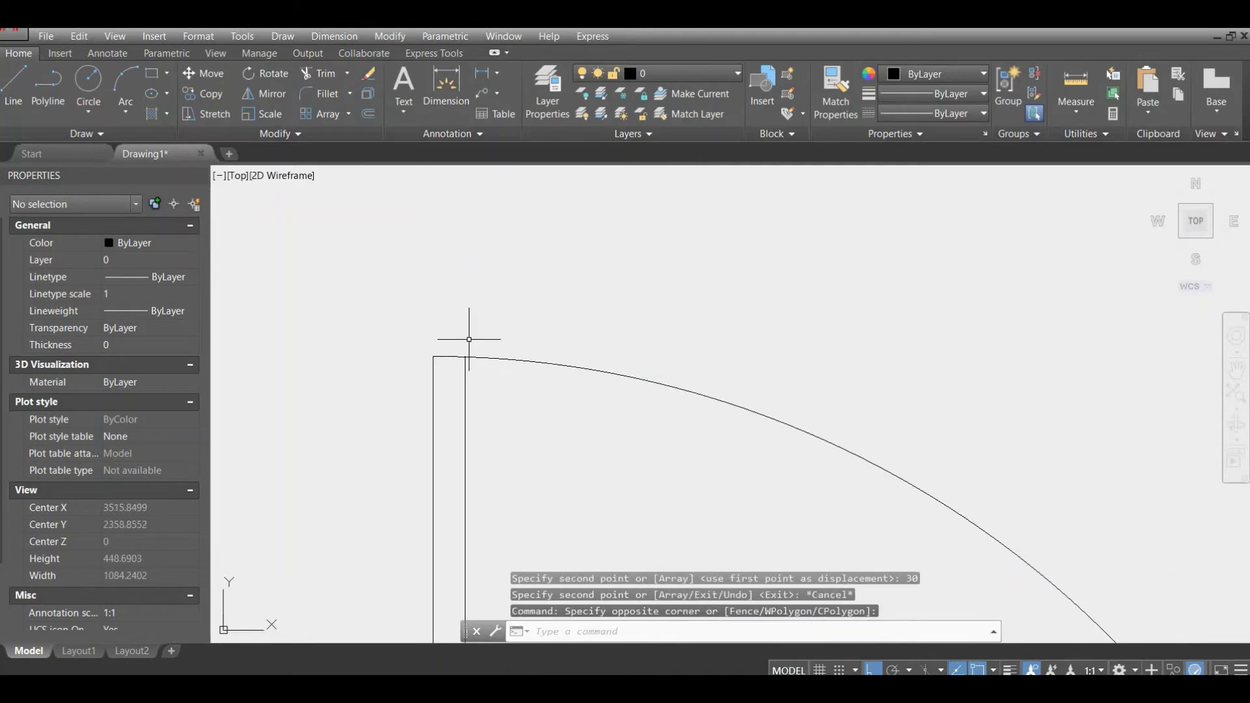
pyautogui.scroll(4, 492, 346)
pyautogui.scroll(-8, 486, 312)
pyautogui.scroll(2, 607, 505)
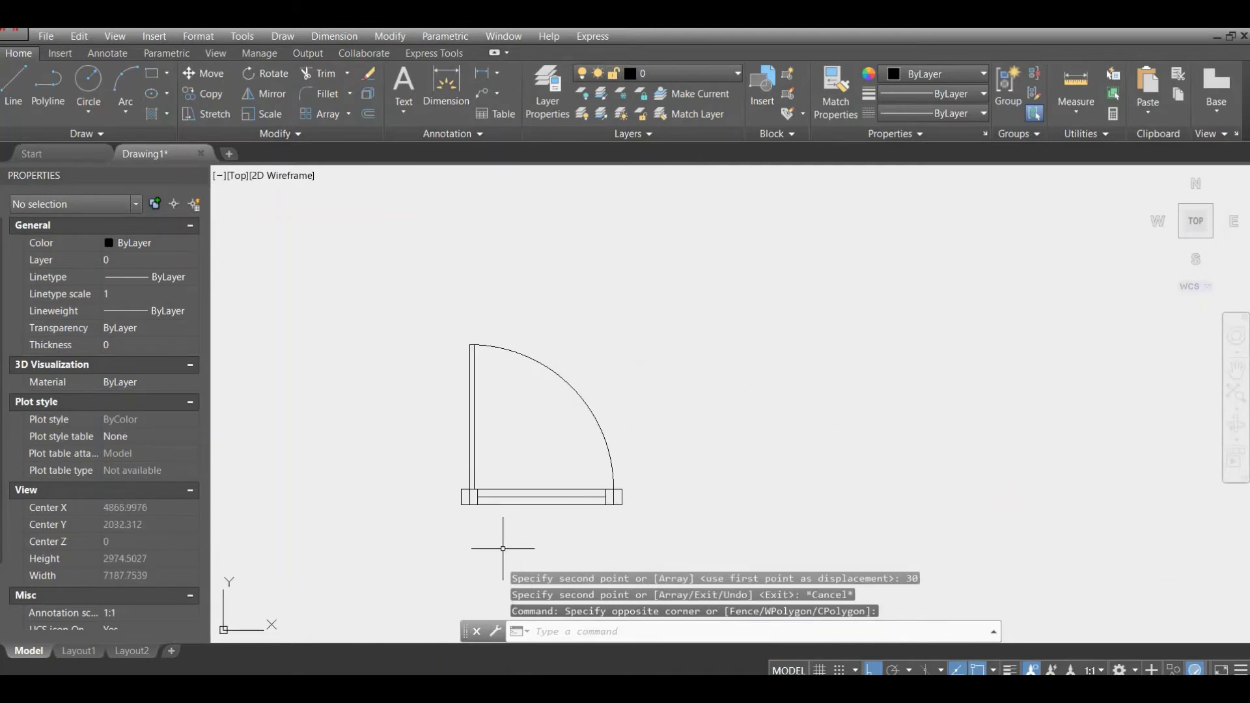
pyautogui.press('Escape')
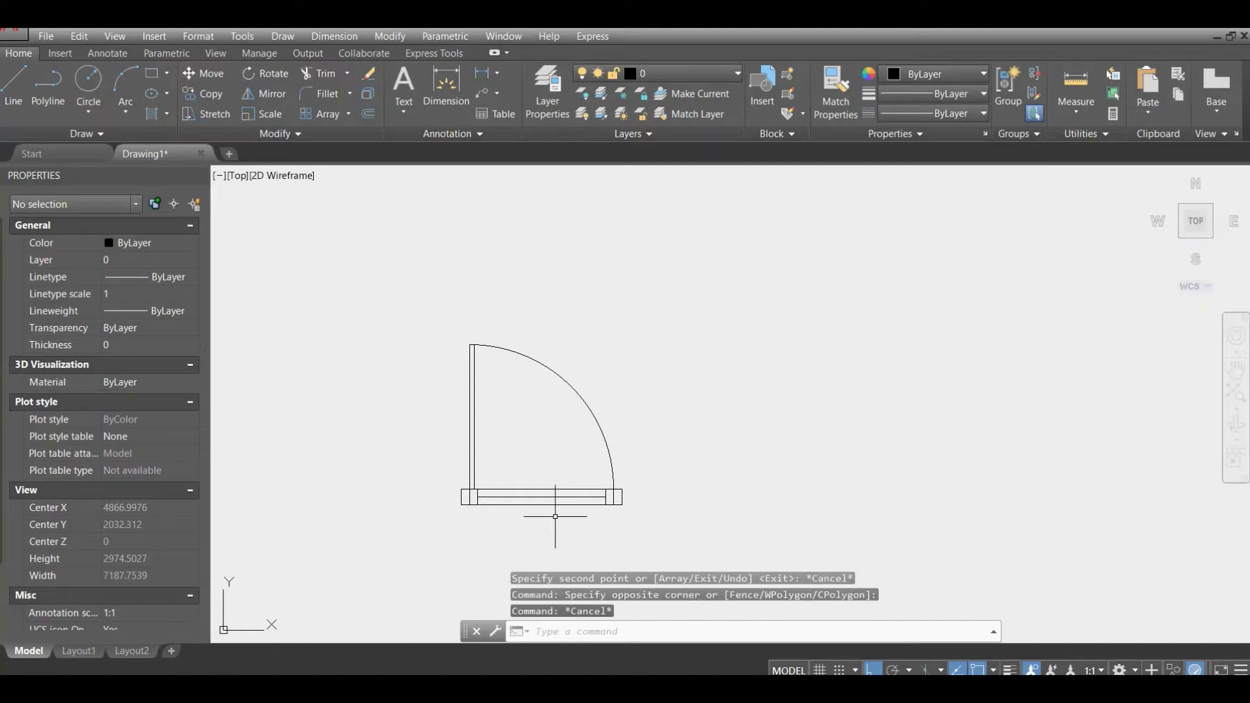
# Step: Window-select all 22 door objects, retrying after cancelling a first Block attempt
pyautogui.press('Escape')
pyautogui.click(694, 287)
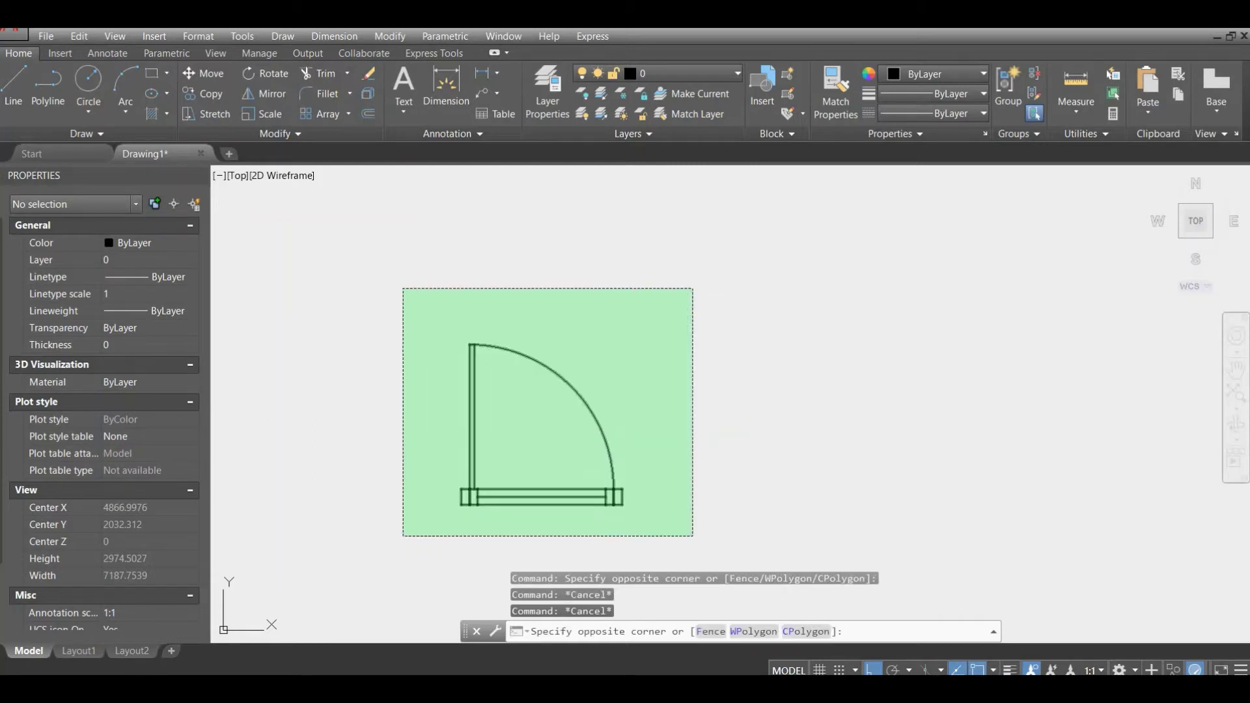
pyautogui.click(401, 544)
pyautogui.write('b')
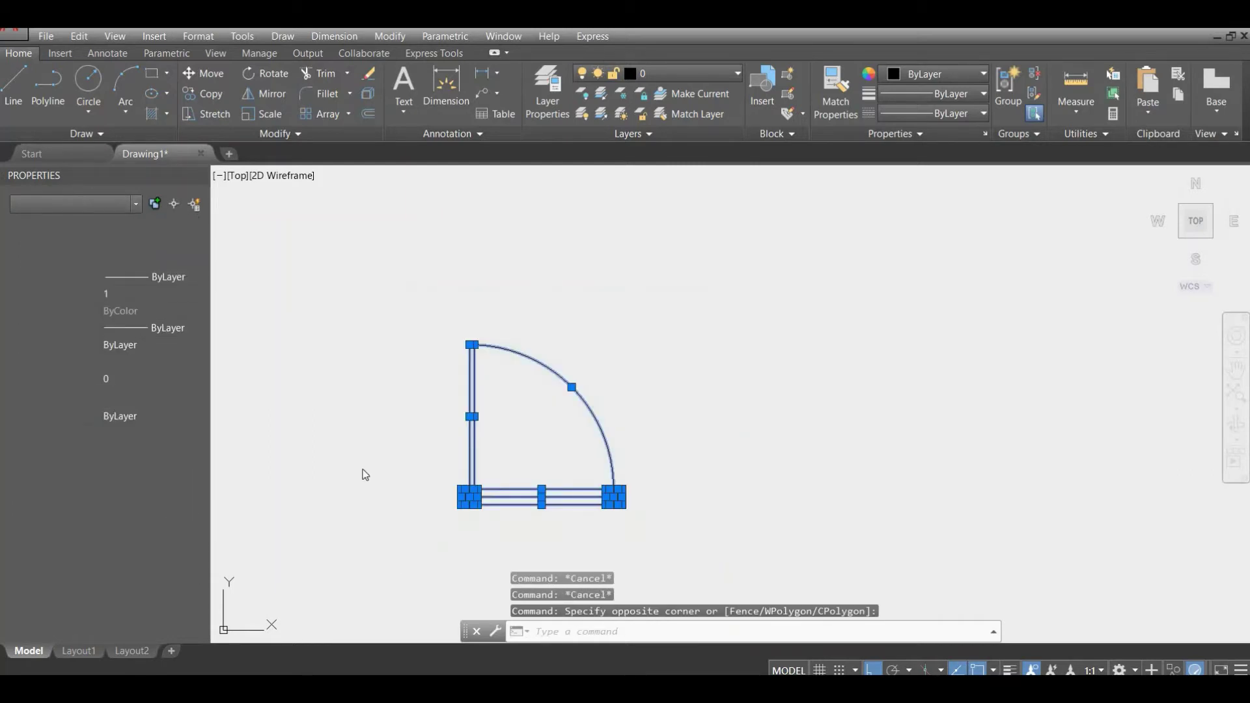
pyautogui.press('Return')
pyautogui.press('Escape')
pyautogui.click(716, 324)
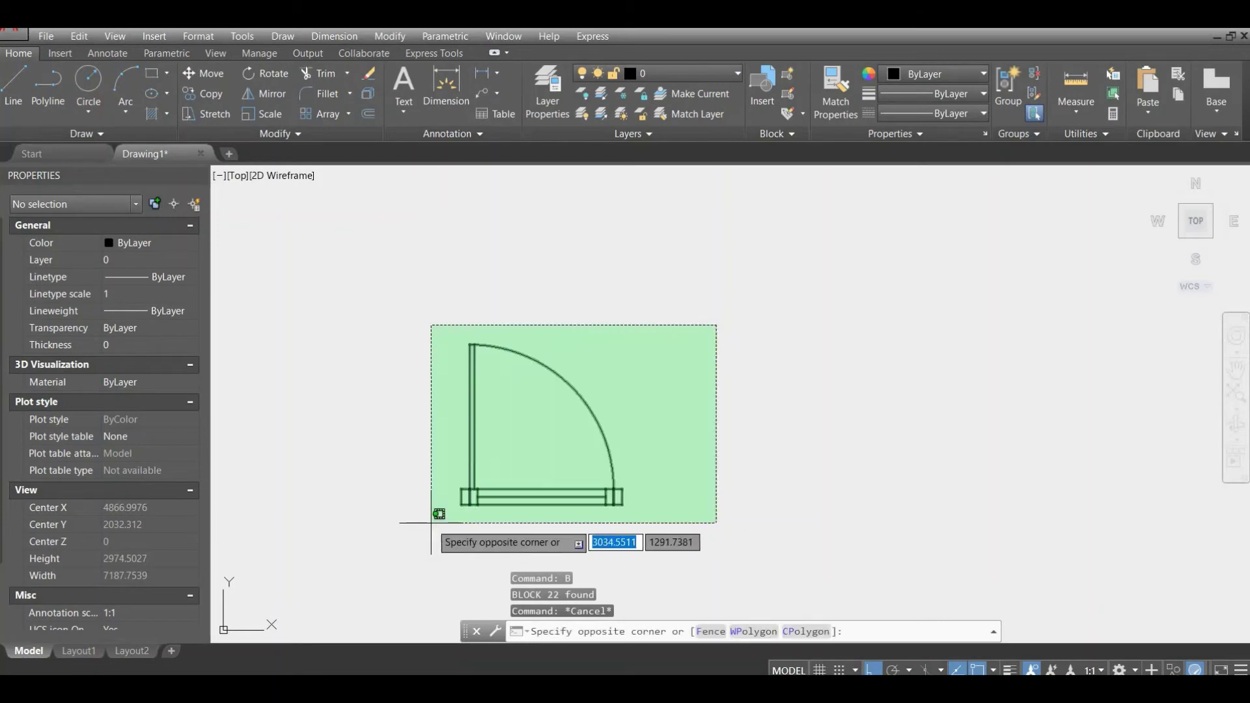
pyautogui.click(395, 520)
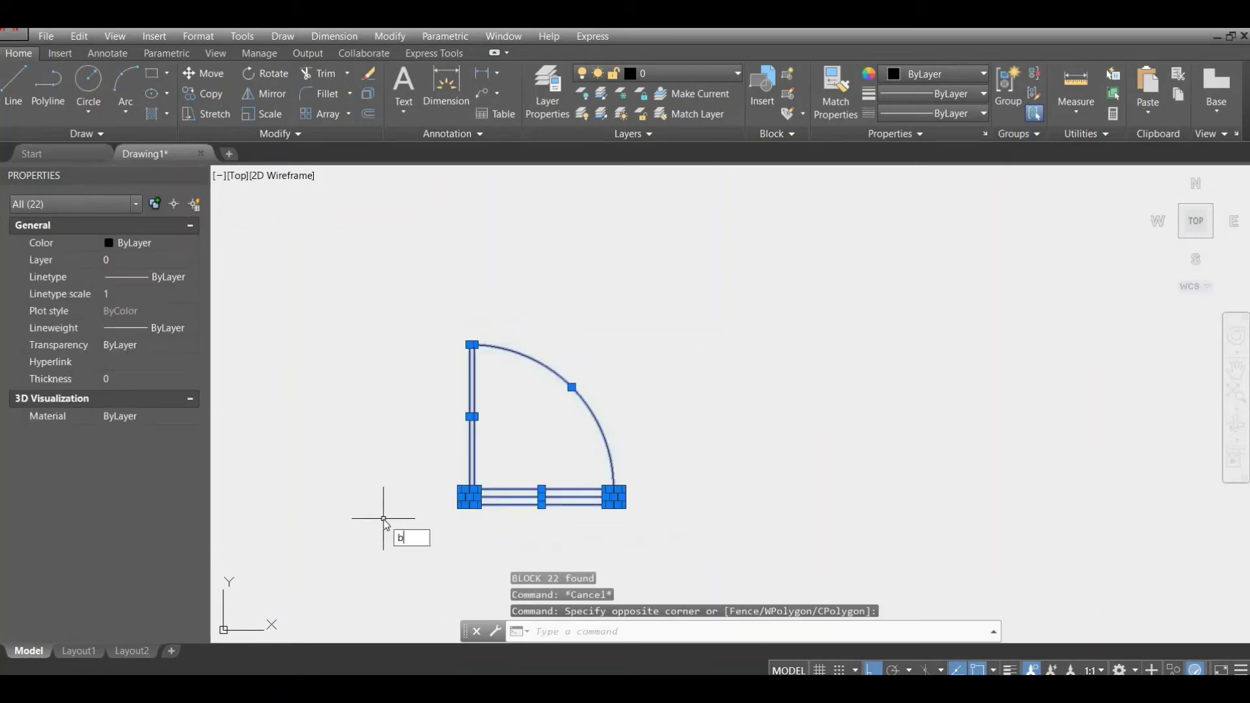
# Step: Define the block 'Door' with its base point at the frame's lower-left corner
pyautogui.write('b')
pyautogui.press('Return')
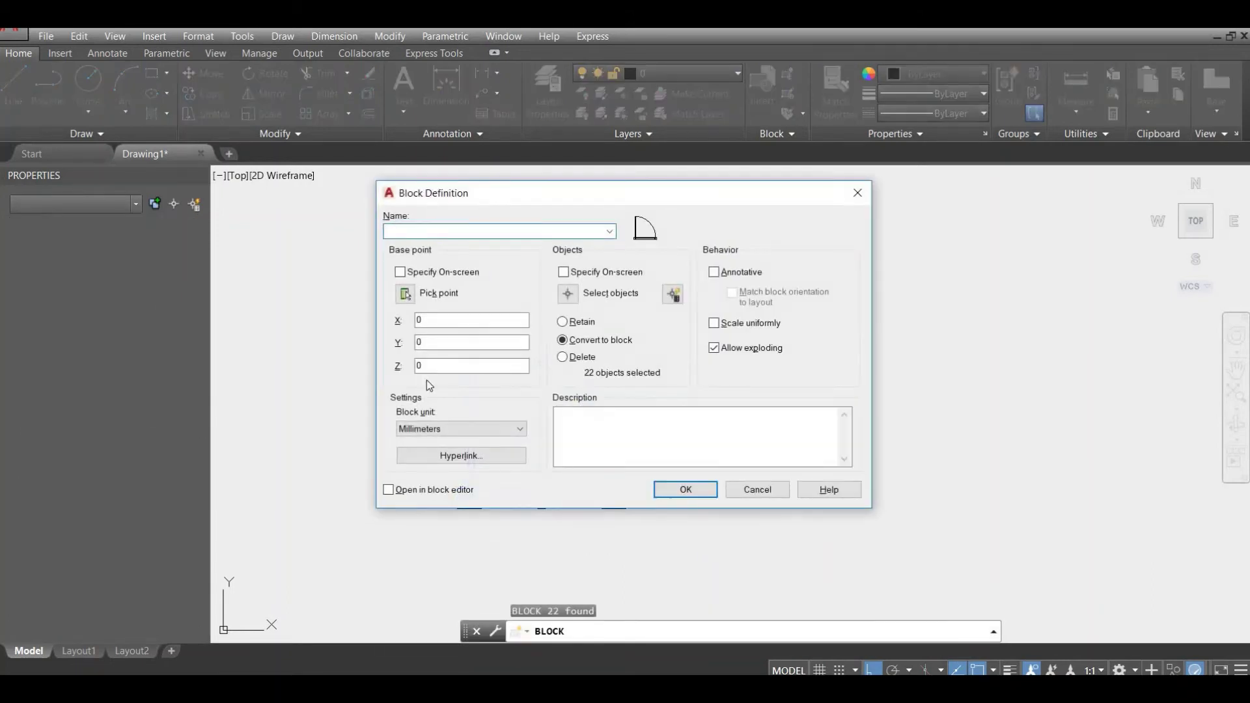
pyautogui.click(430, 226)
pyautogui.click(400, 272)
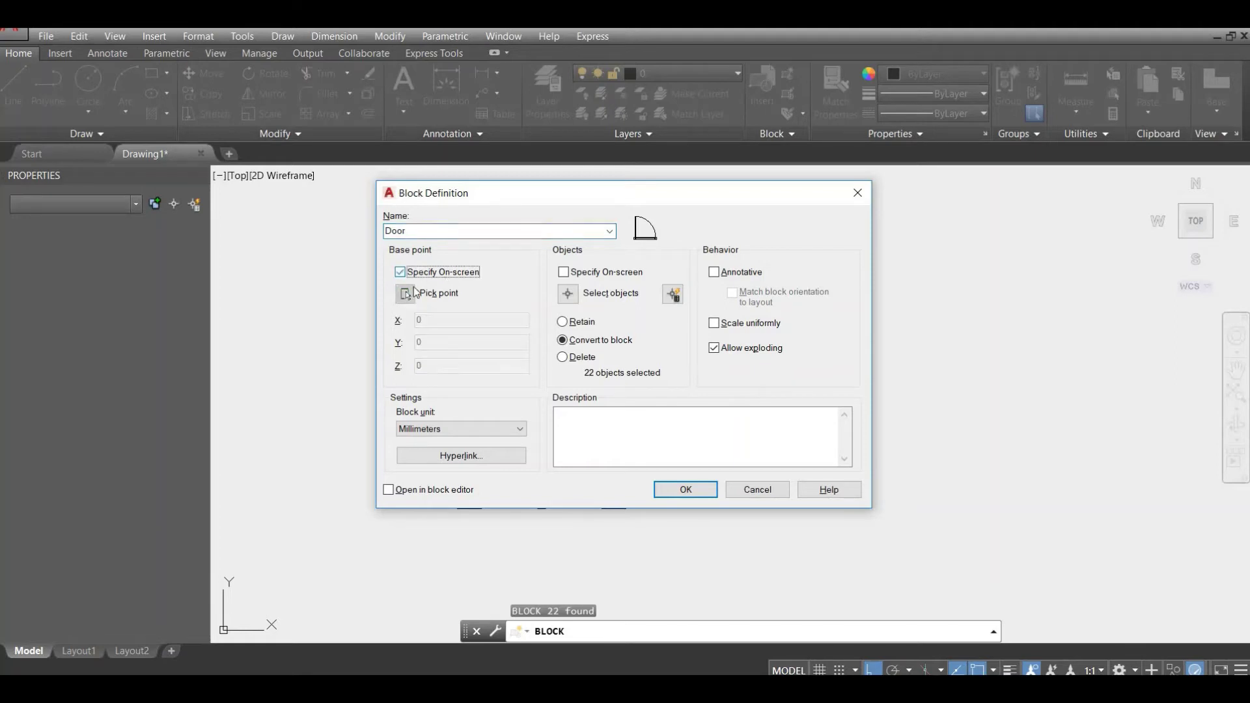
pyautogui.click(405, 294)
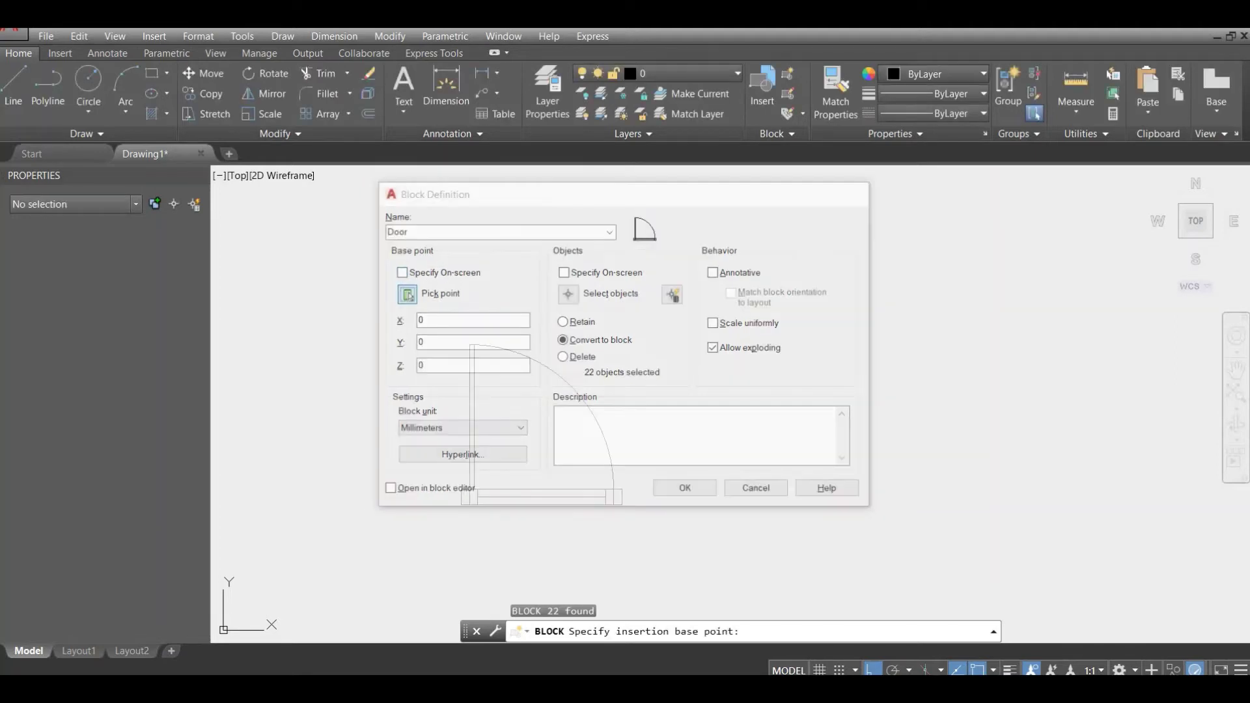
pyautogui.scroll(5, 456, 507)
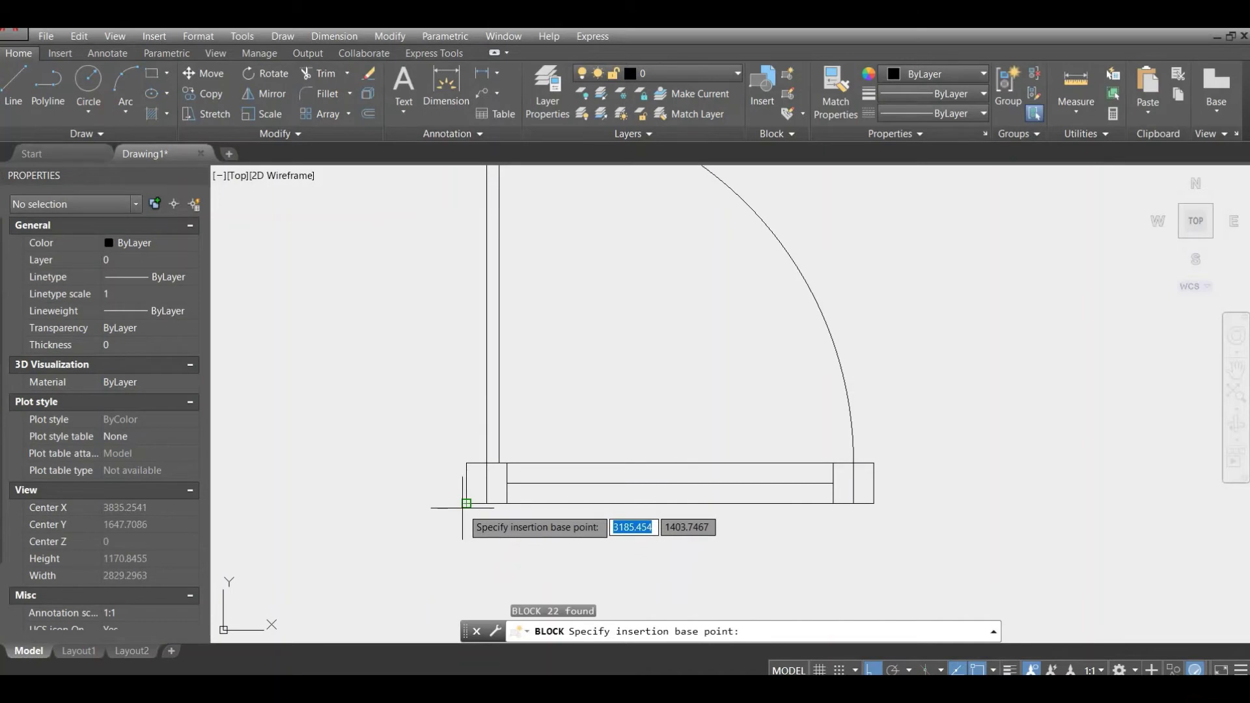
pyautogui.click(460, 504)
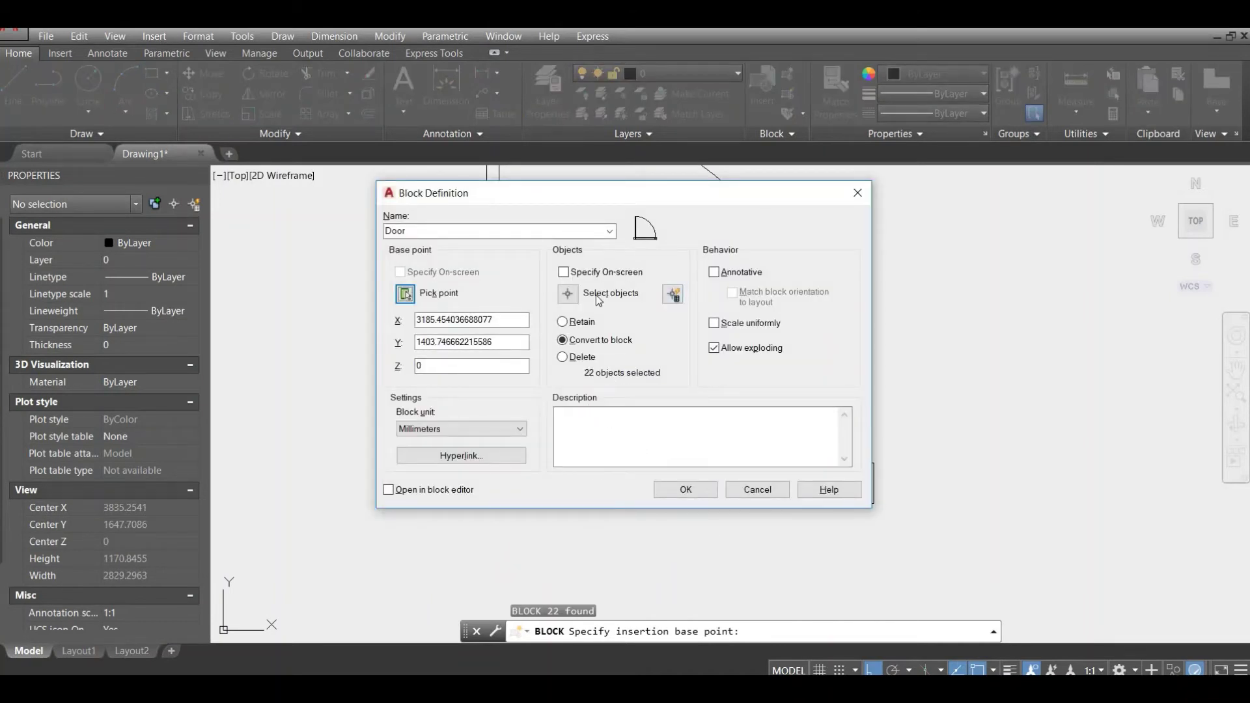
pyautogui.click(685, 490)
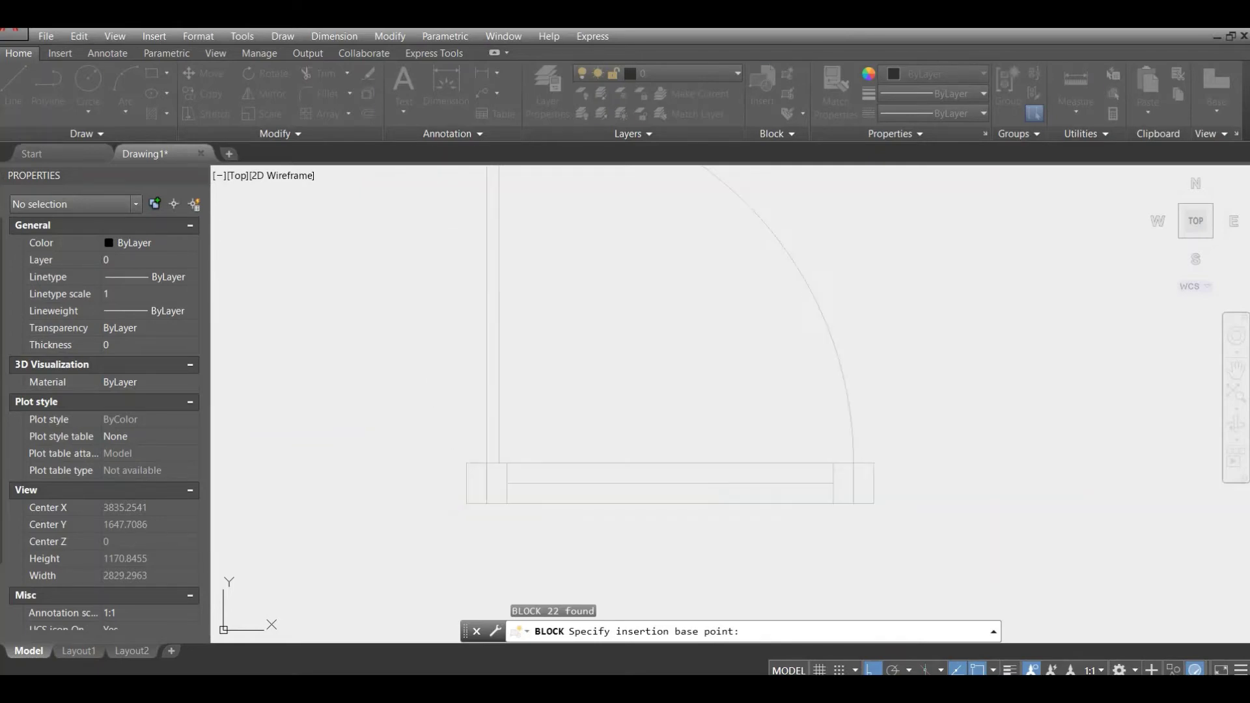
# Step: Reselect the Door block and bring up its right-click menu for the Block Editor
pyautogui.click(591, 462)
pyautogui.scroll(-4, 515, 435)
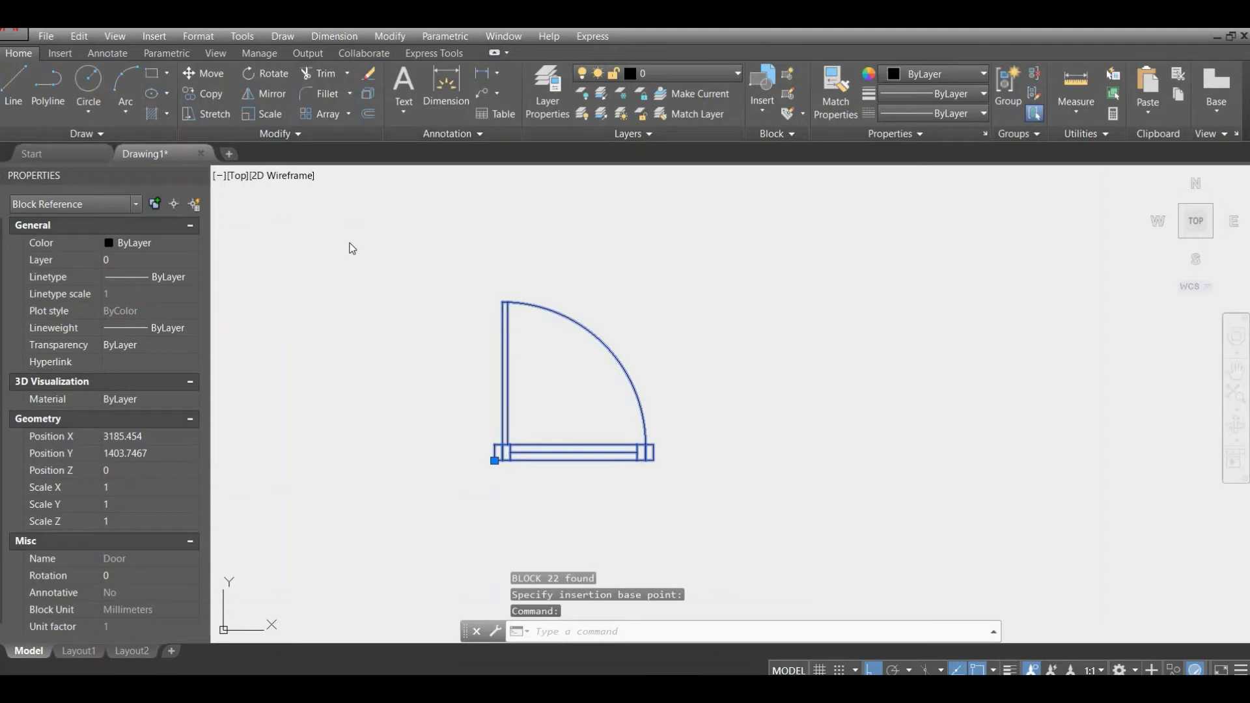
pyautogui.click(502, 475)
pyautogui.press('Escape')
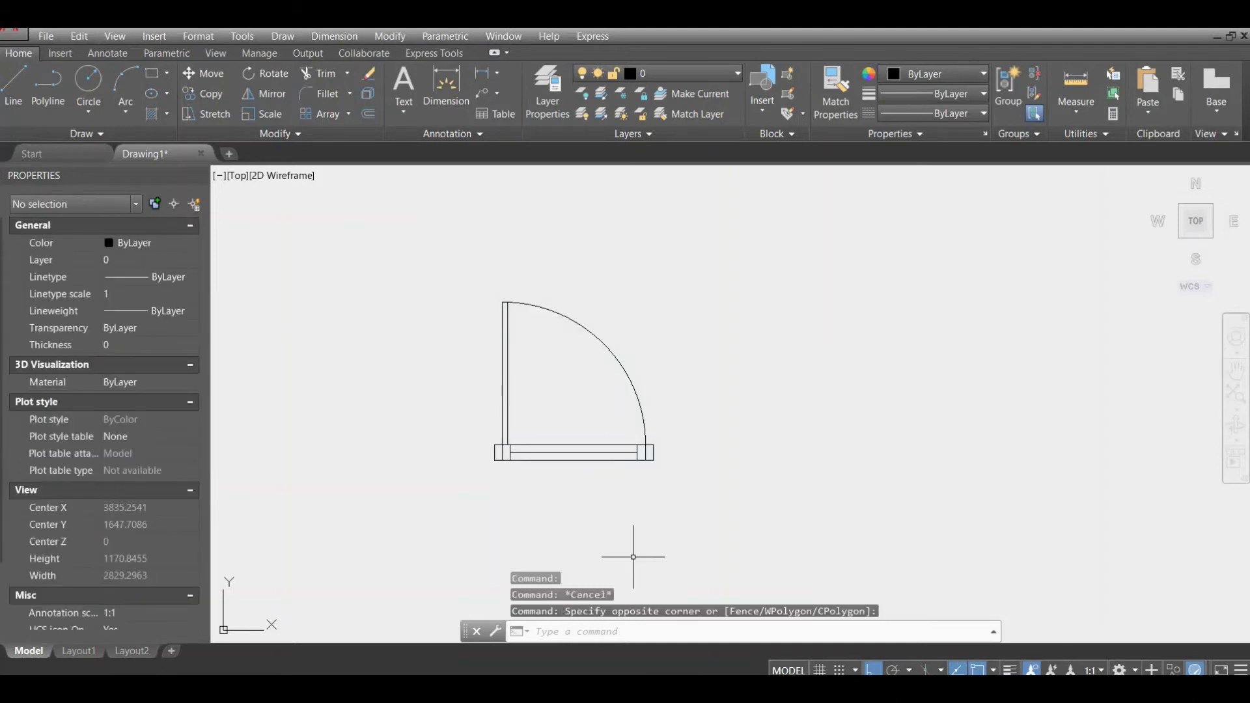
pyautogui.click(587, 461)
pyautogui.rightClick(588, 460)
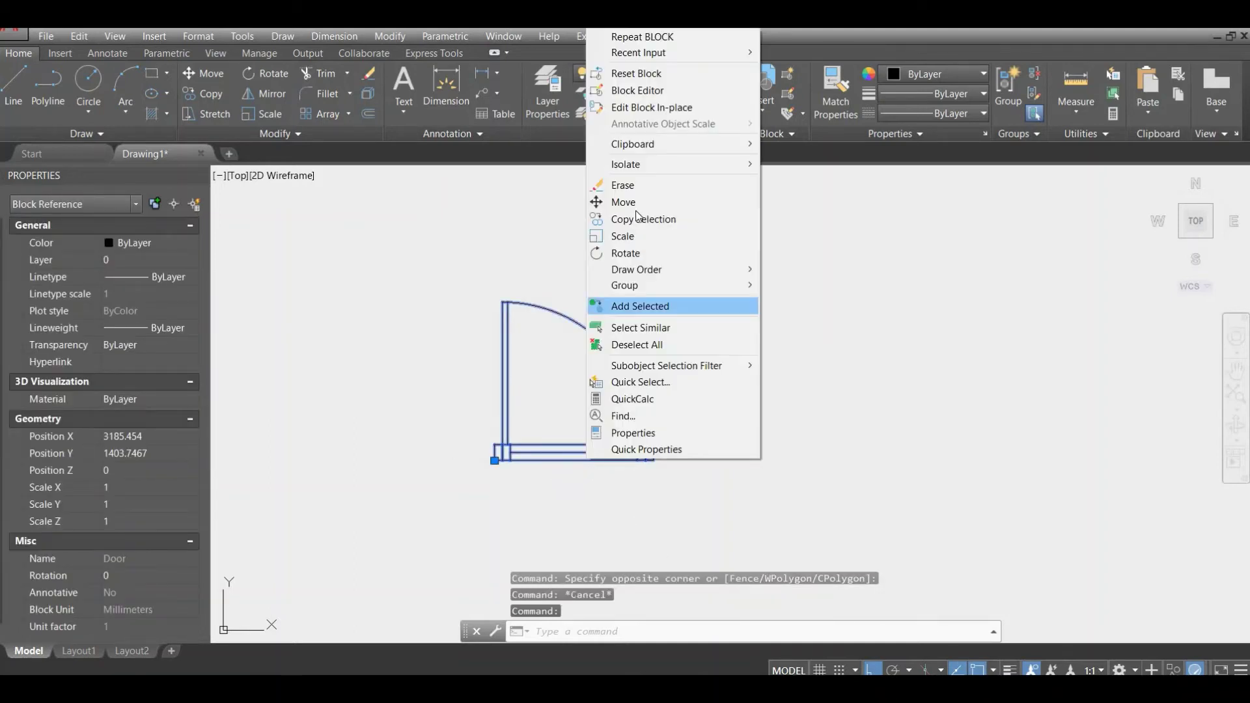
# Step: Open the Door block in the Block Editor, centre the door, and show the Parameters palette
pyautogui.click(656, 95)
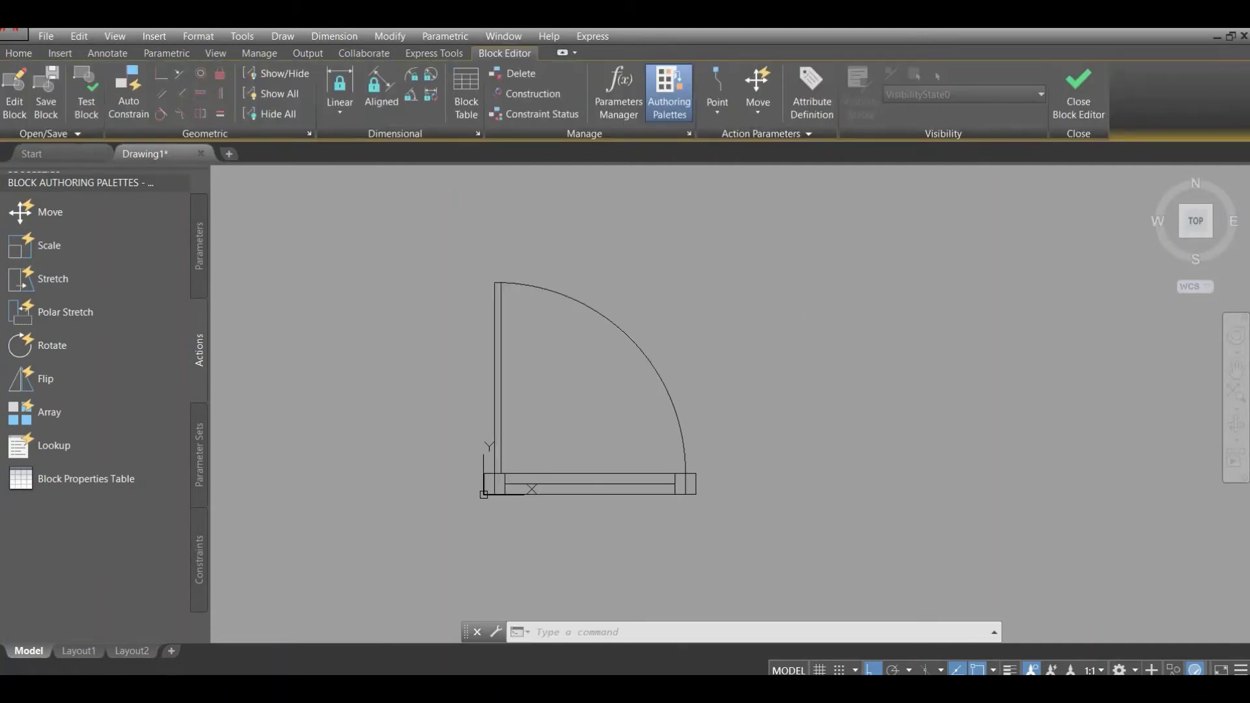
pyautogui.moveTo(650, 479); pyautogui.dragTo(736, 480, button='middle')
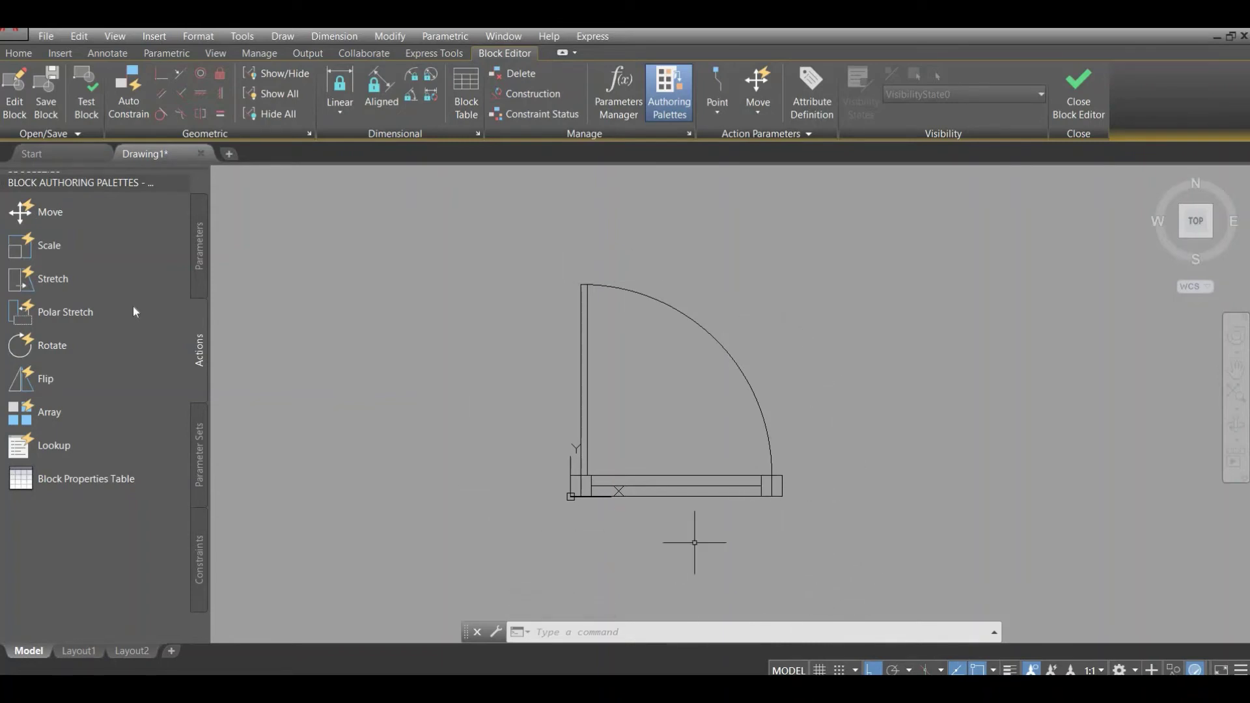
pyautogui.click(200, 244)
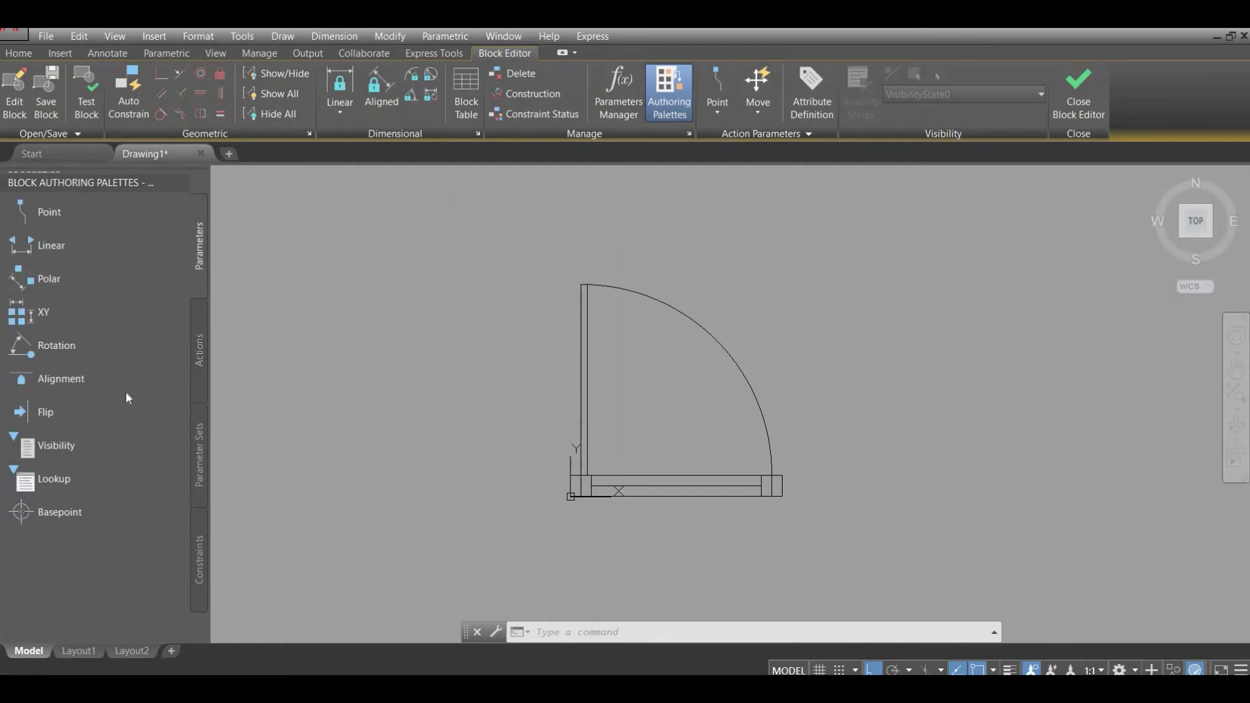
# Step: Add Flip state1 with a vertical reflection line from the door's midpoint, labelled above the door
pyautogui.click(56, 411)
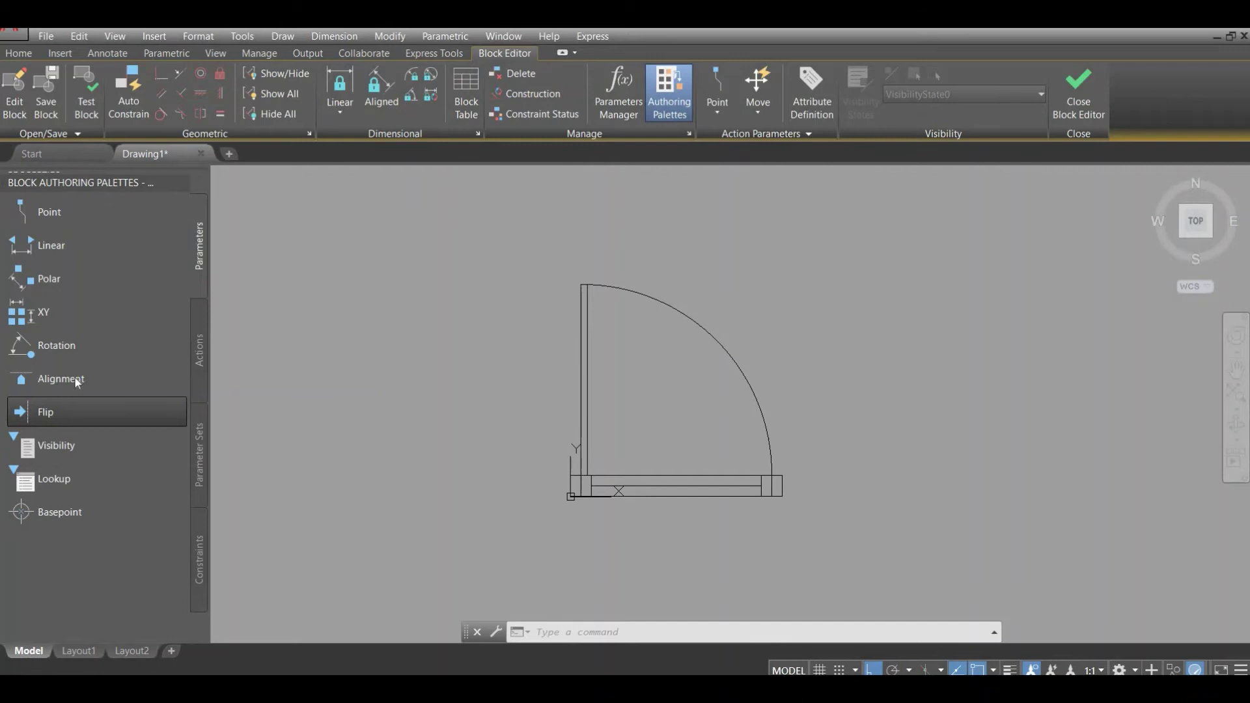
pyautogui.click(677, 476)
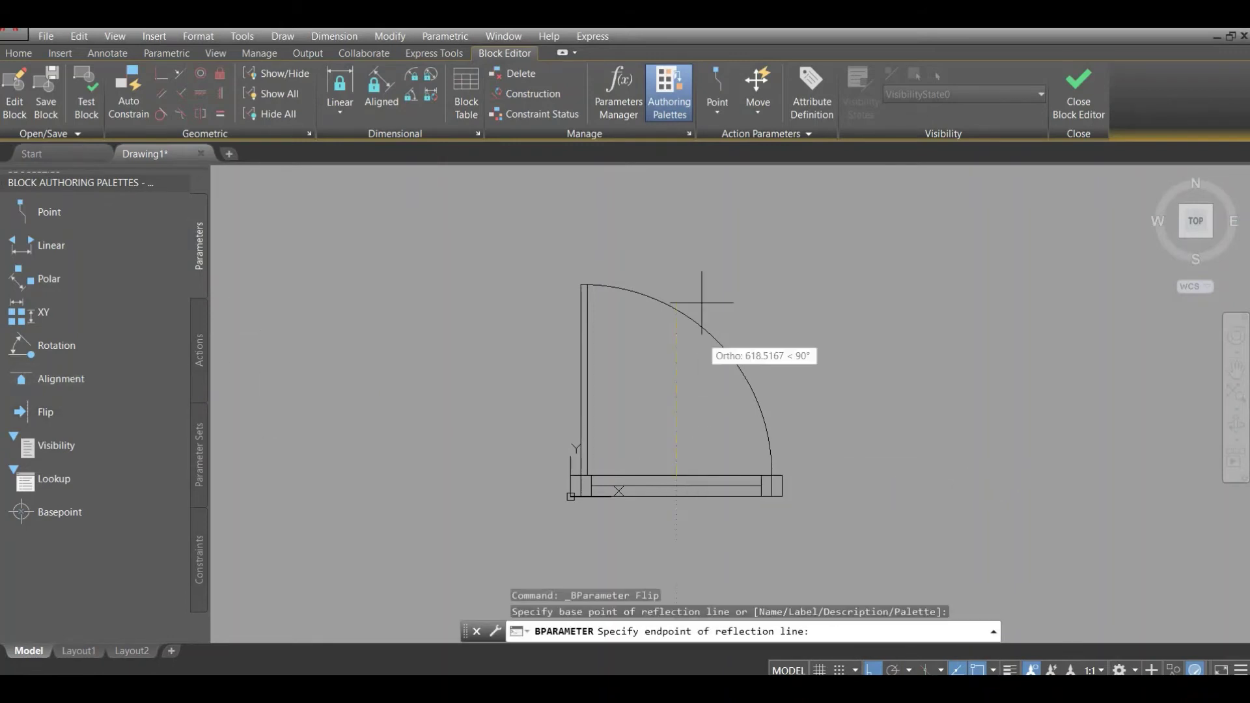
pyautogui.click(702, 209)
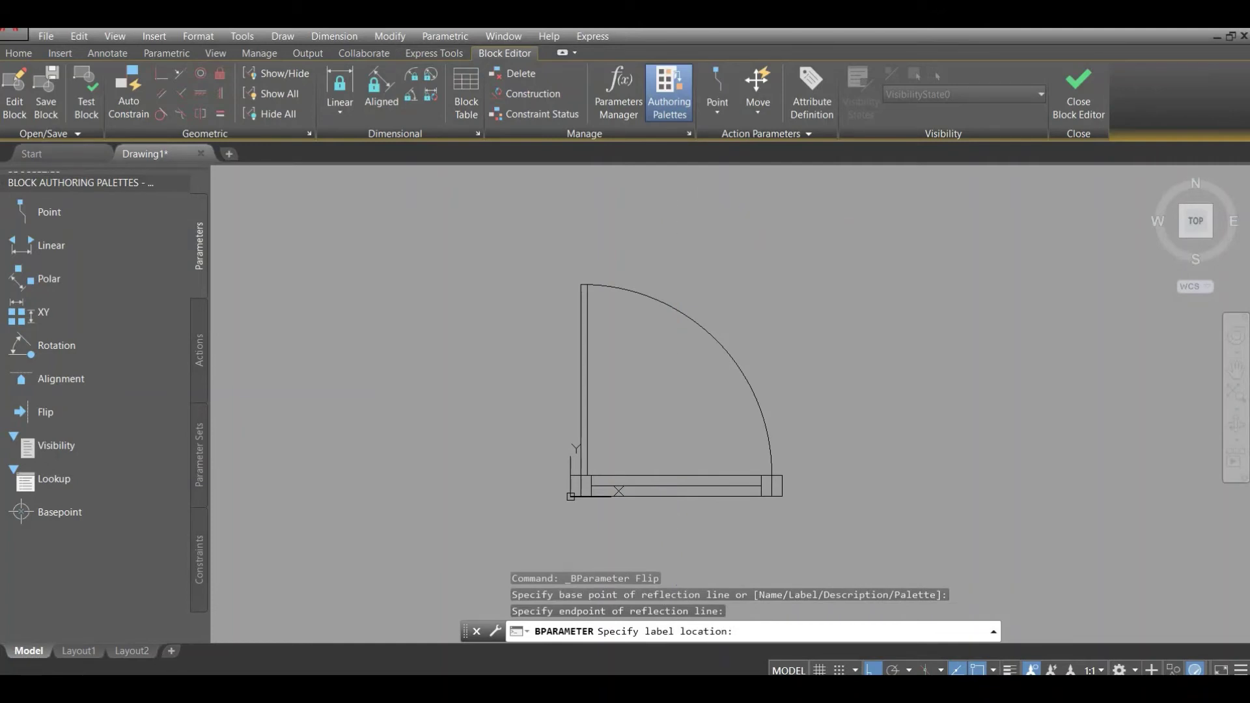
pyautogui.click(709, 256)
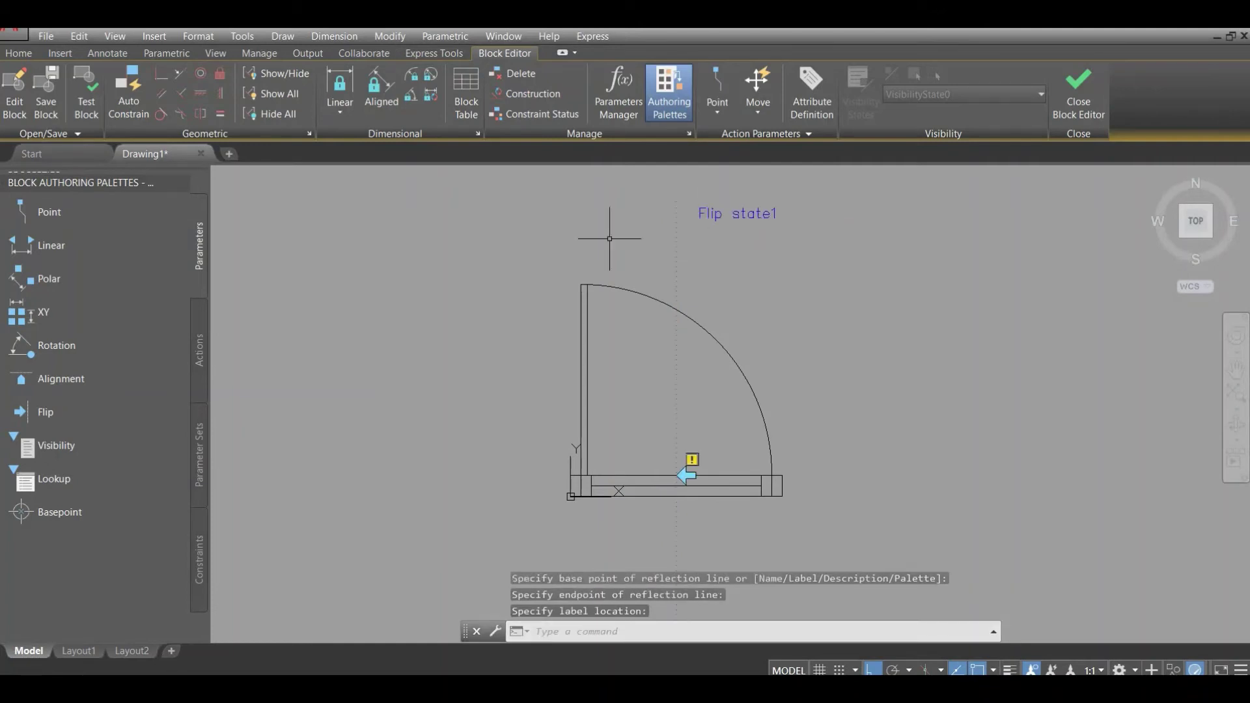
pyautogui.click(193, 350)
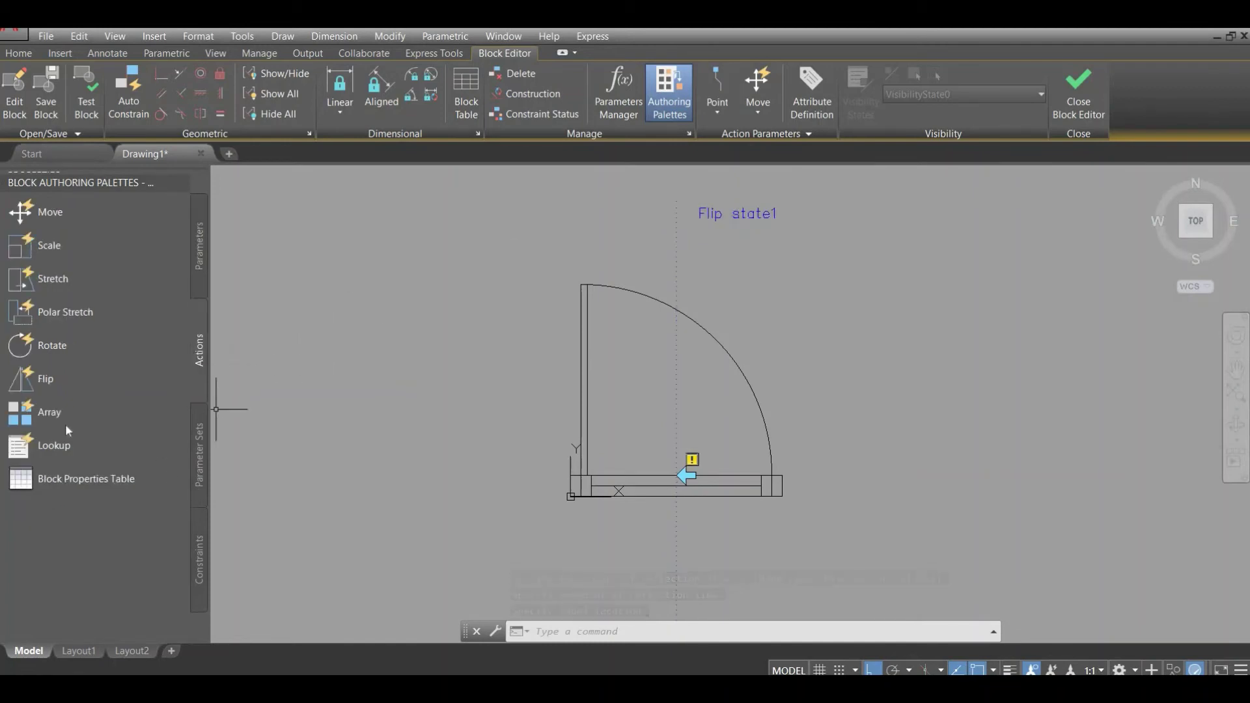
# Step: Add a Flip action on Flip state1, crossing-selecting the door leaf lines and swing arc
pyautogui.click(43, 382)
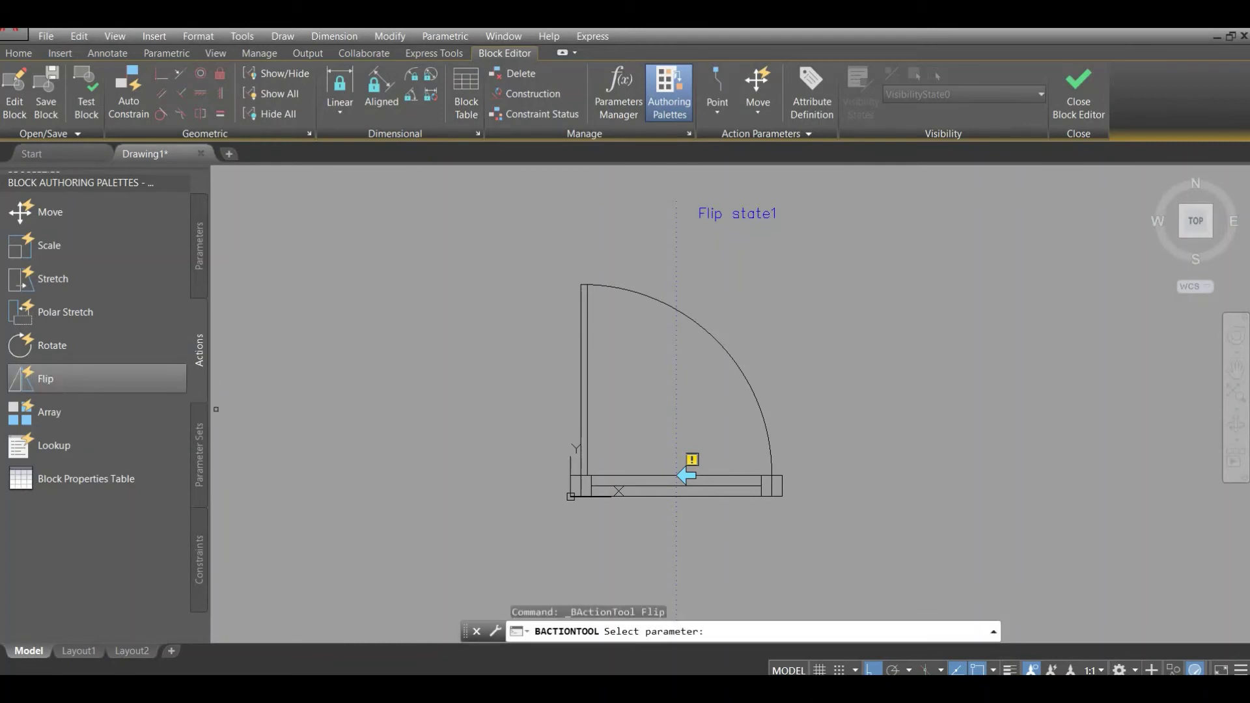
pyautogui.click(745, 214)
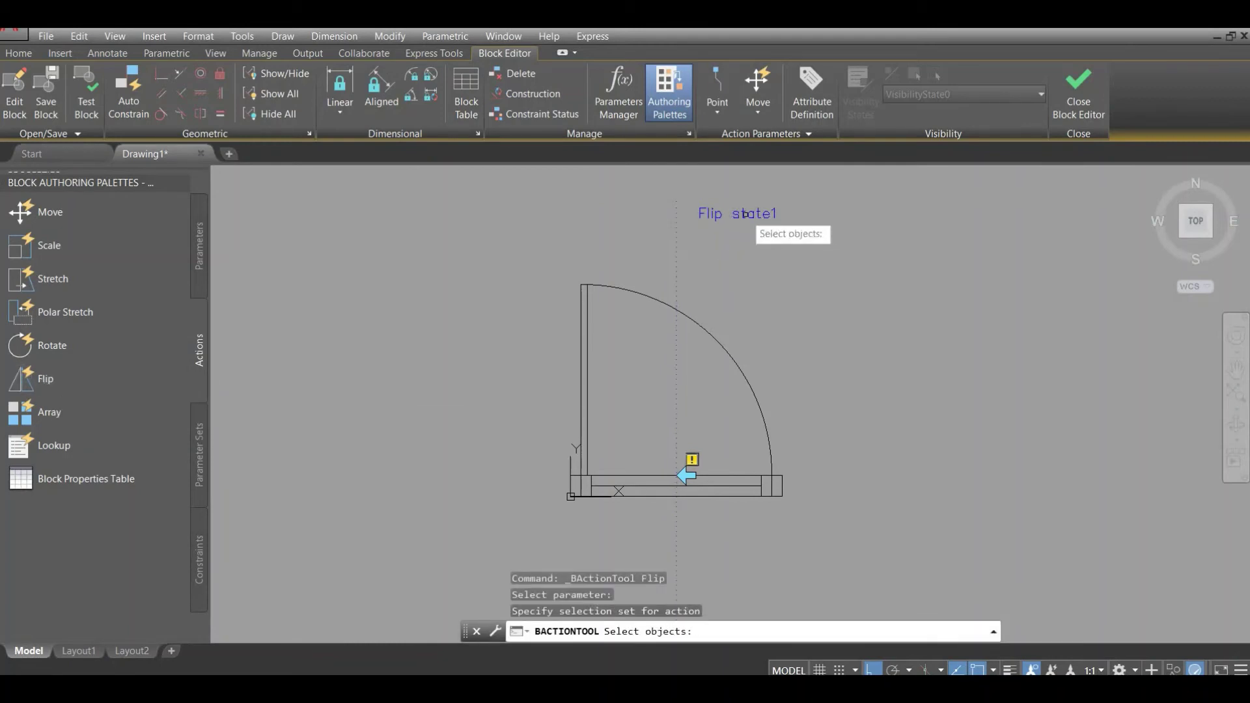
pyautogui.click(644, 252)
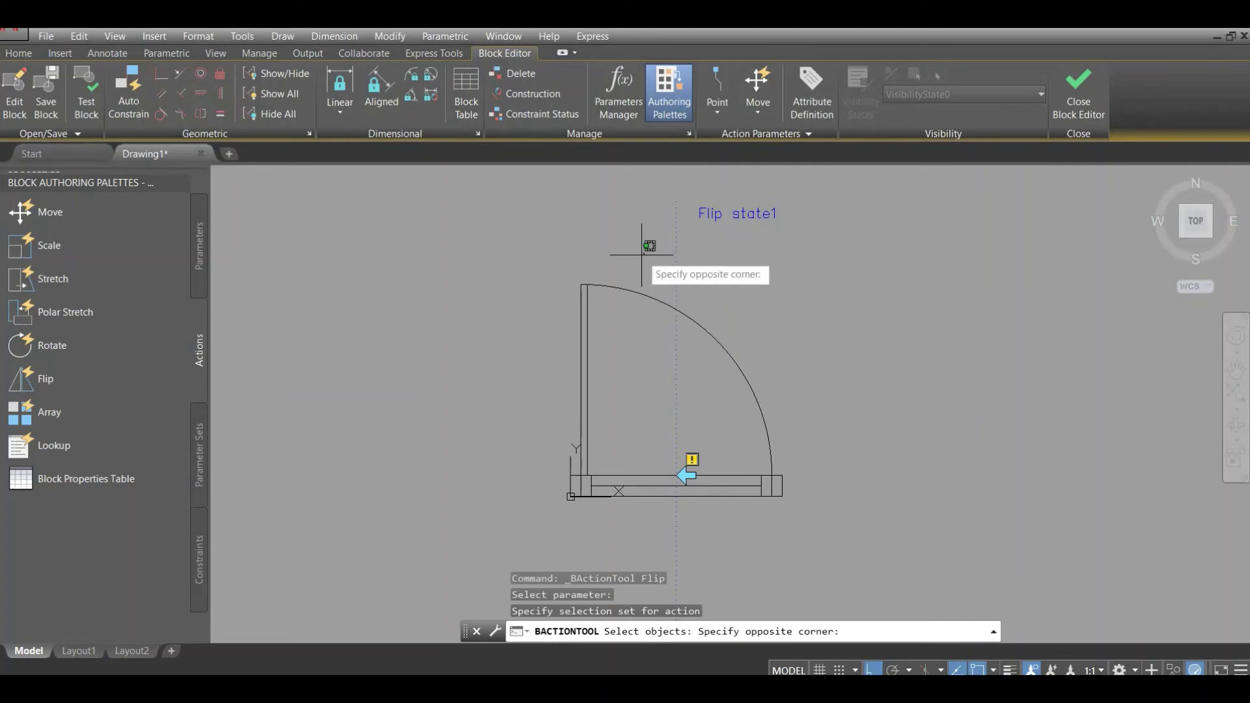
pyautogui.click(568, 324)
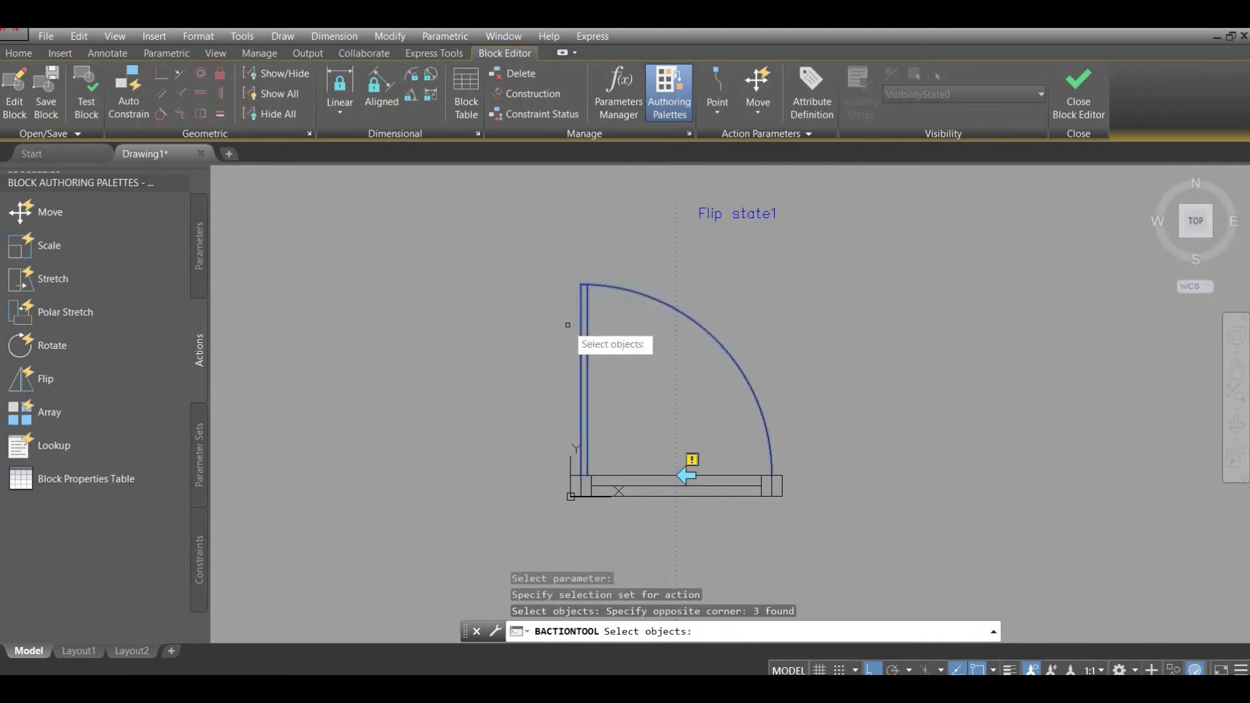
pyautogui.press('Return')
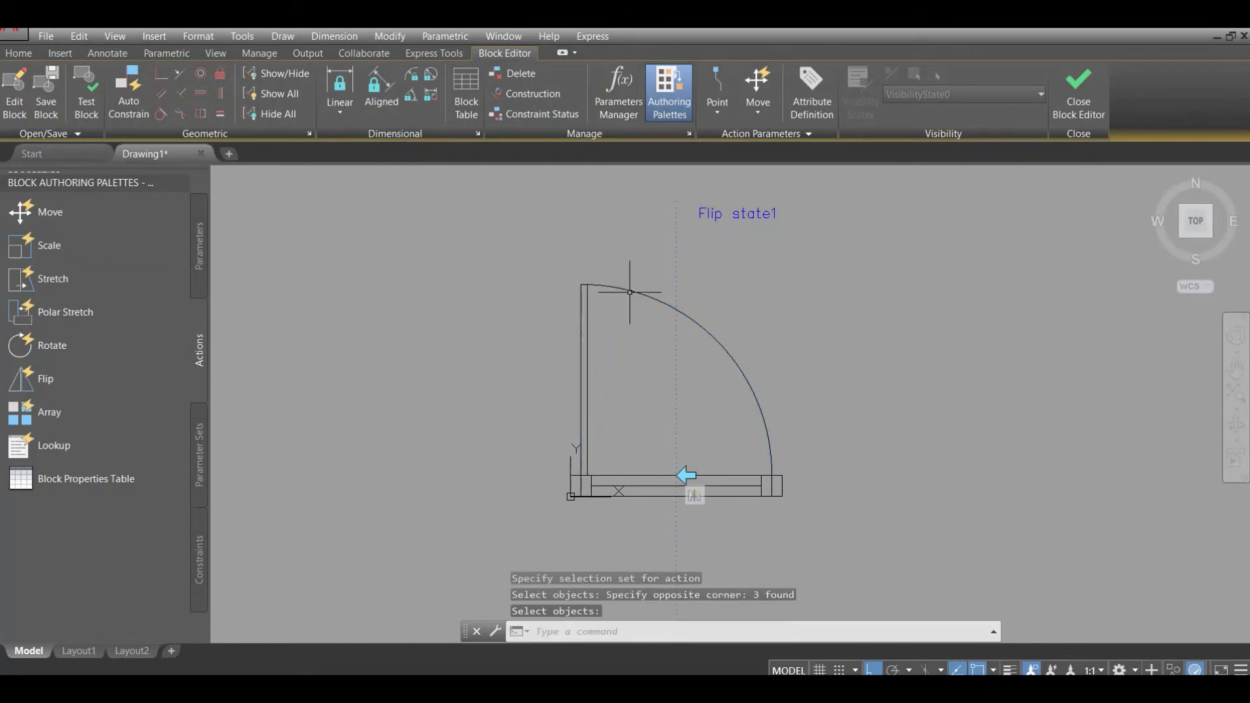
# Step: Save the Door block changes, return to the drawing and select the door block
pyautogui.click(1080, 92)
pyautogui.click(630, 325)
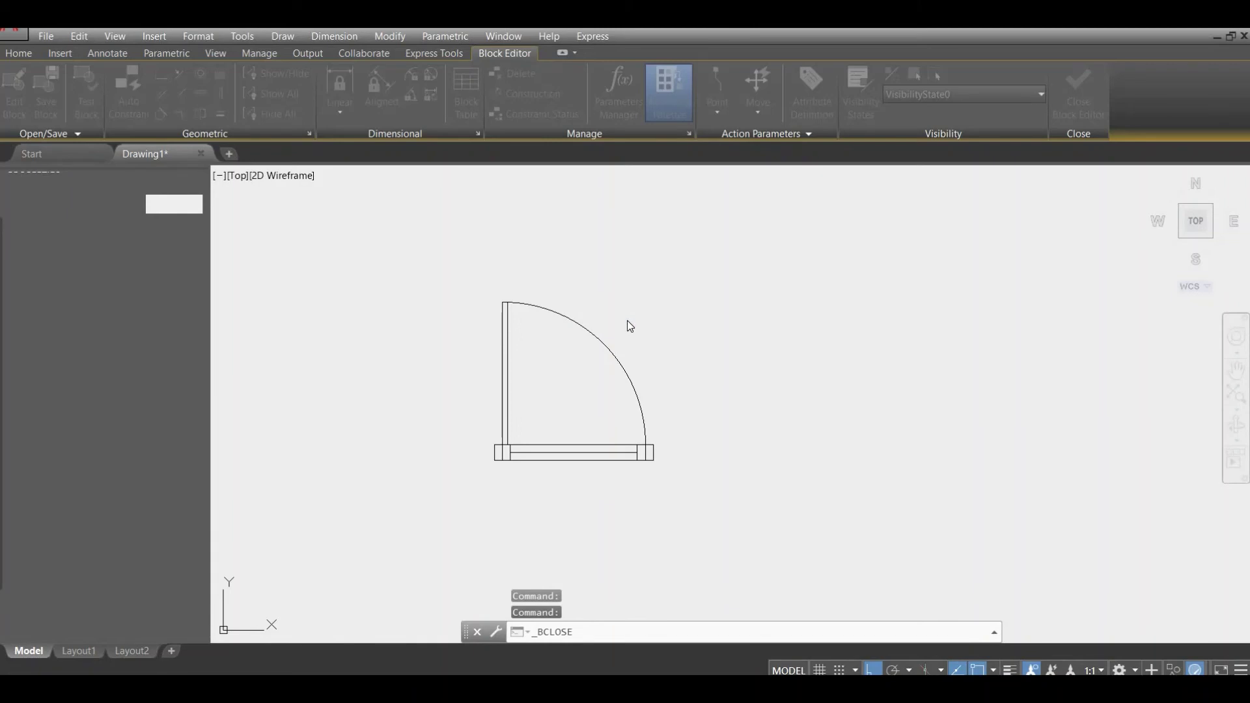
pyautogui.click(628, 319)
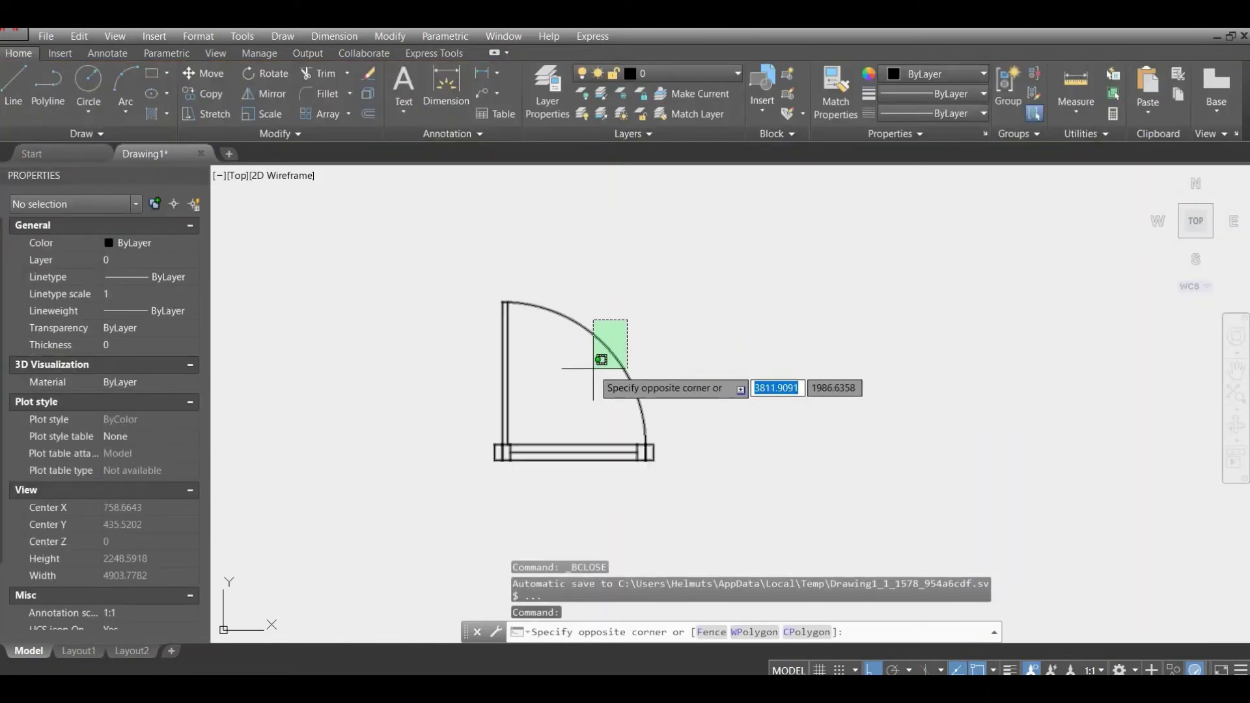
pyautogui.click(593, 369)
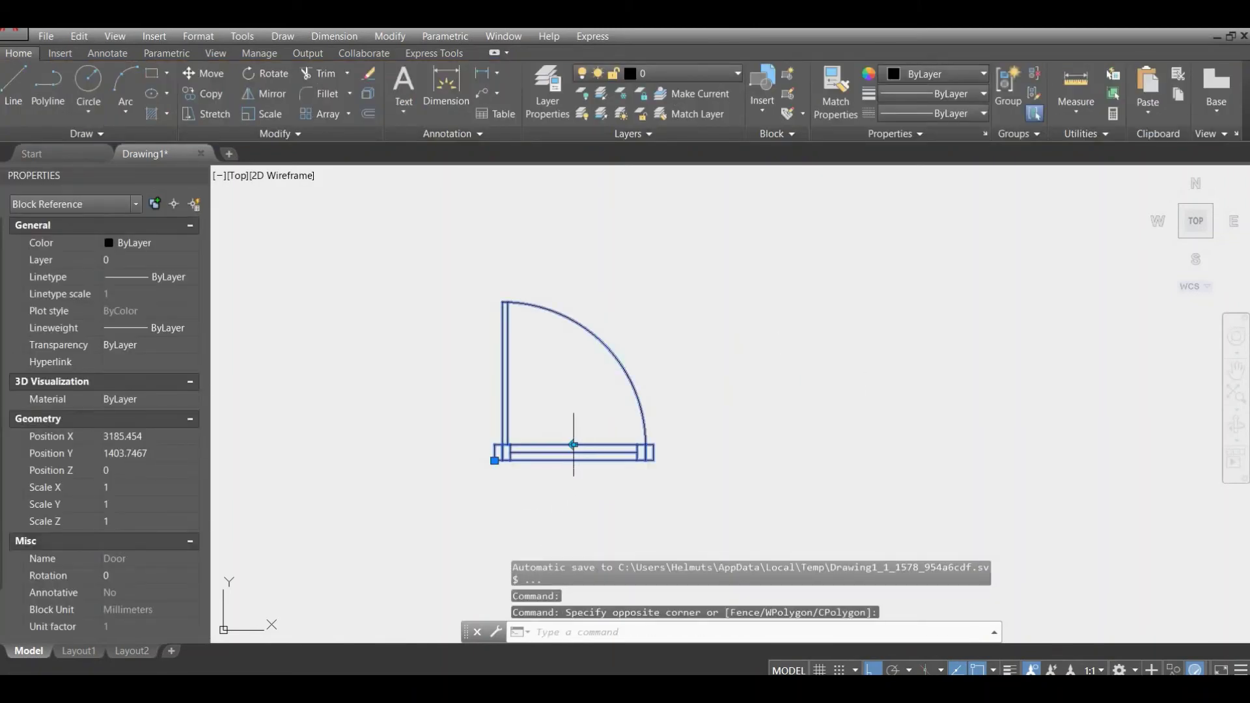
pyautogui.scroll(5, 586, 456)
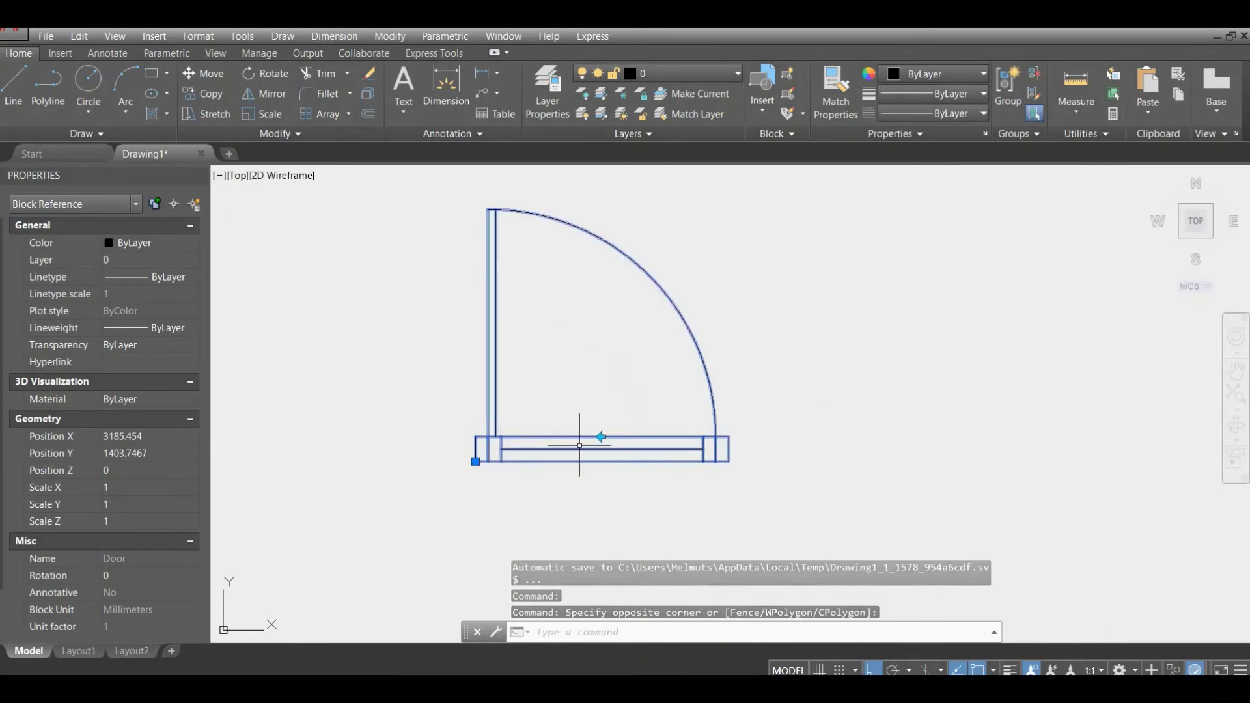
pyautogui.scroll(-2, 573, 423)
pyautogui.scroll(-3, 716, 464)
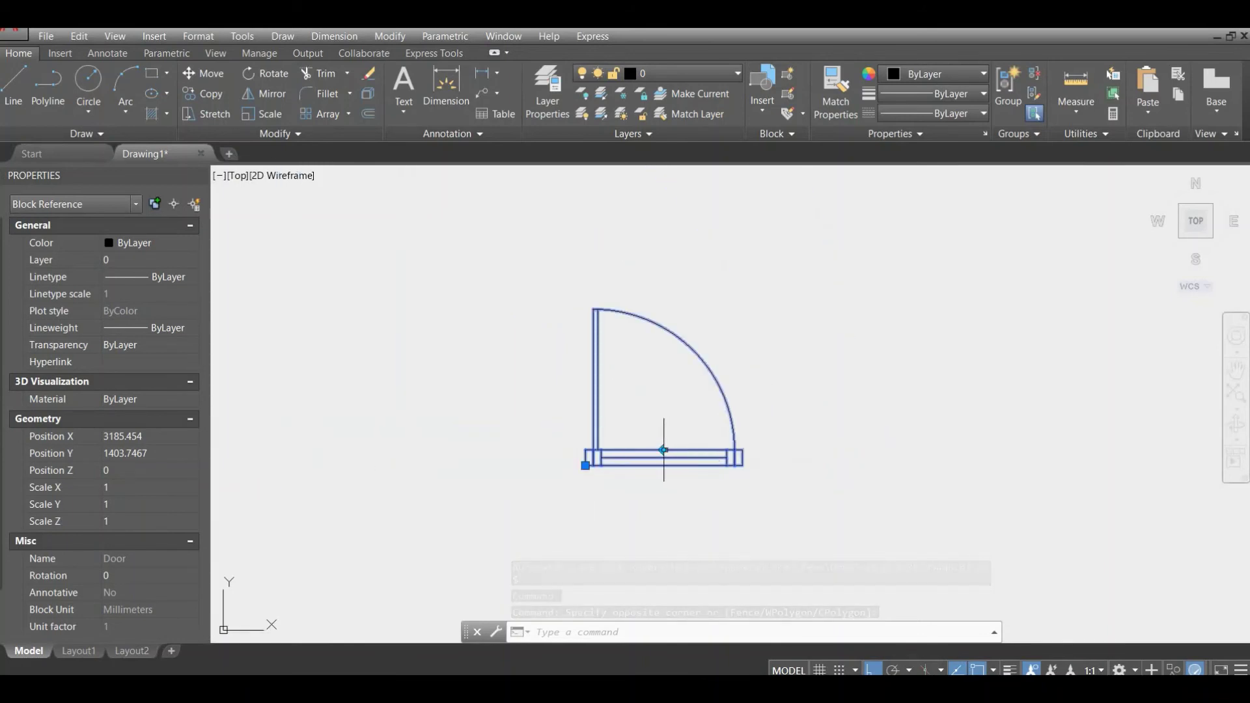
# Step: Flip the door left and right several times to confirm the mirroring works
pyautogui.click(664, 449)
pyautogui.click(663, 449)
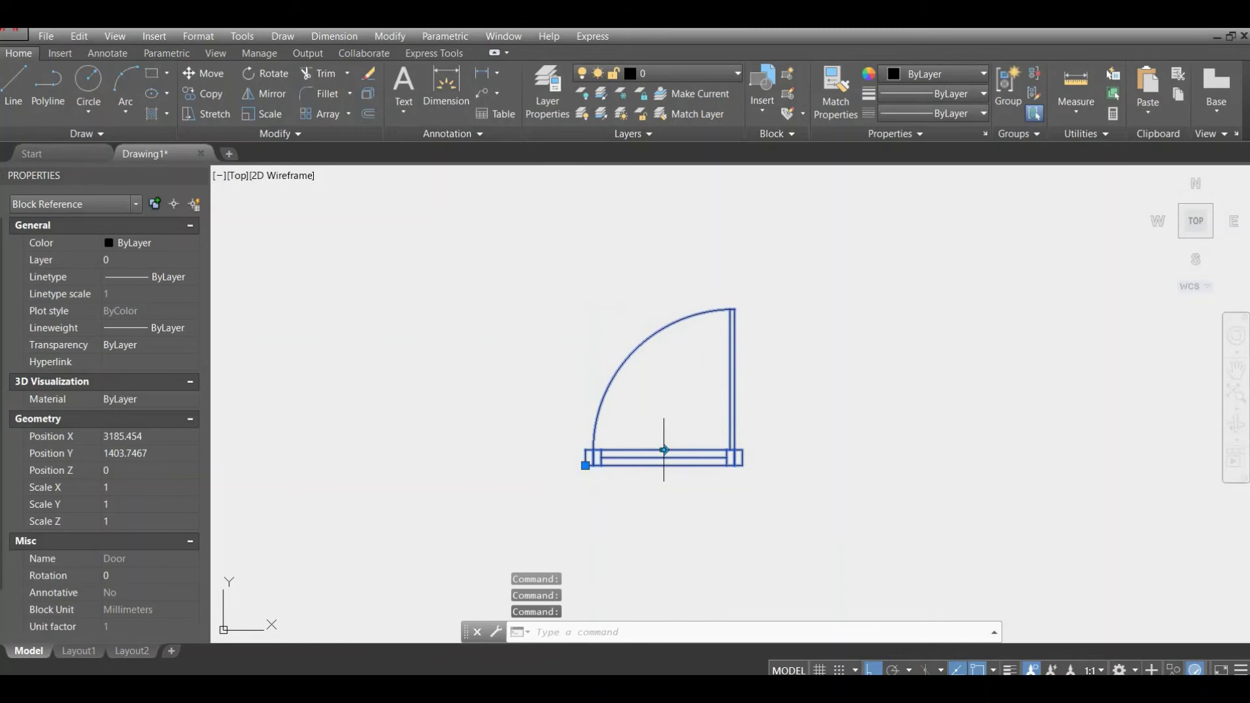
pyautogui.press('Escape')
pyautogui.scroll(2, 678, 475)
pyautogui.moveTo(670, 413); pyautogui.dragTo(635, 478)
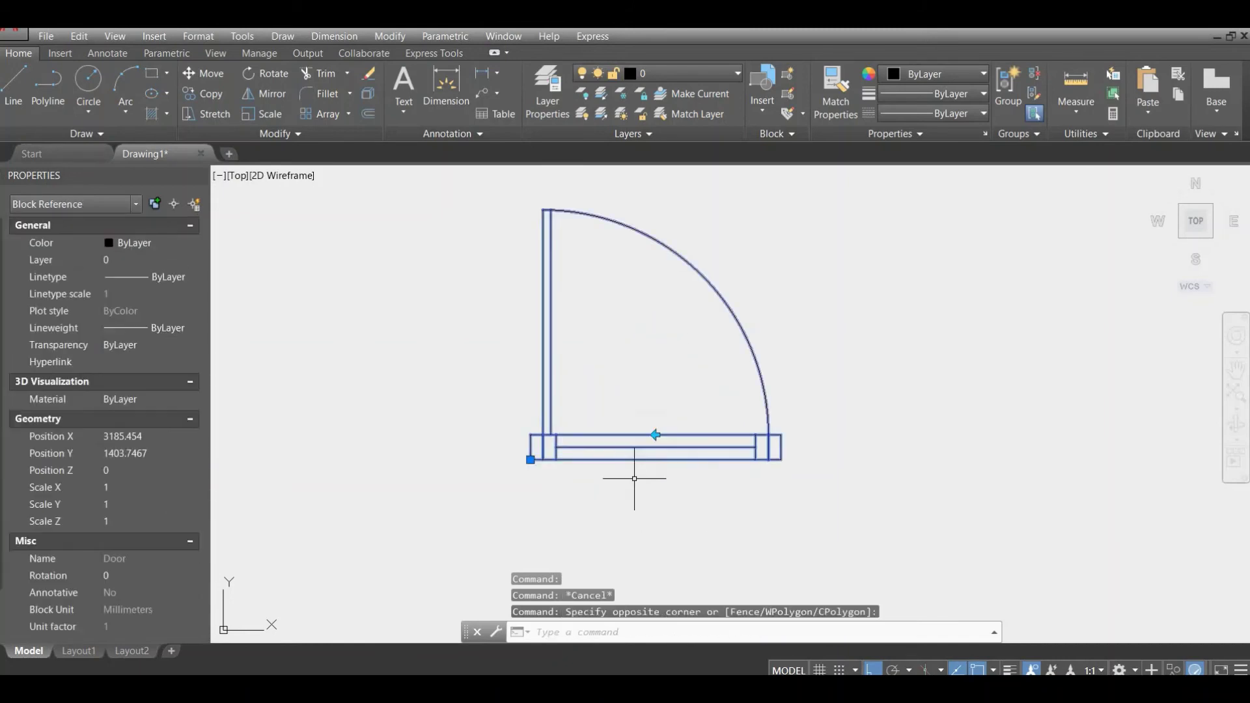
pyautogui.click(656, 435)
pyautogui.doubleClick(674, 452)
pyautogui.click(678, 463)
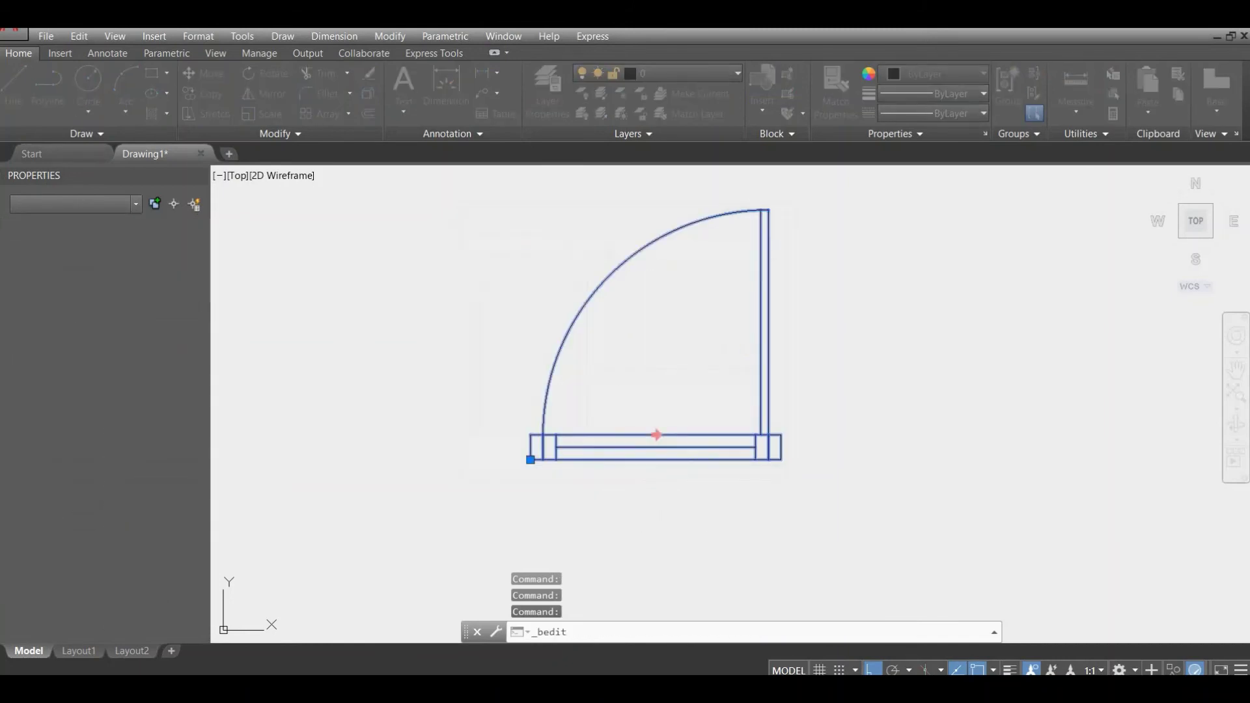
# Step: Reopen the Door block in the Block Editor with the Parameters palette shown
pyautogui.click(678, 467)
pyautogui.rightClick(652, 463)
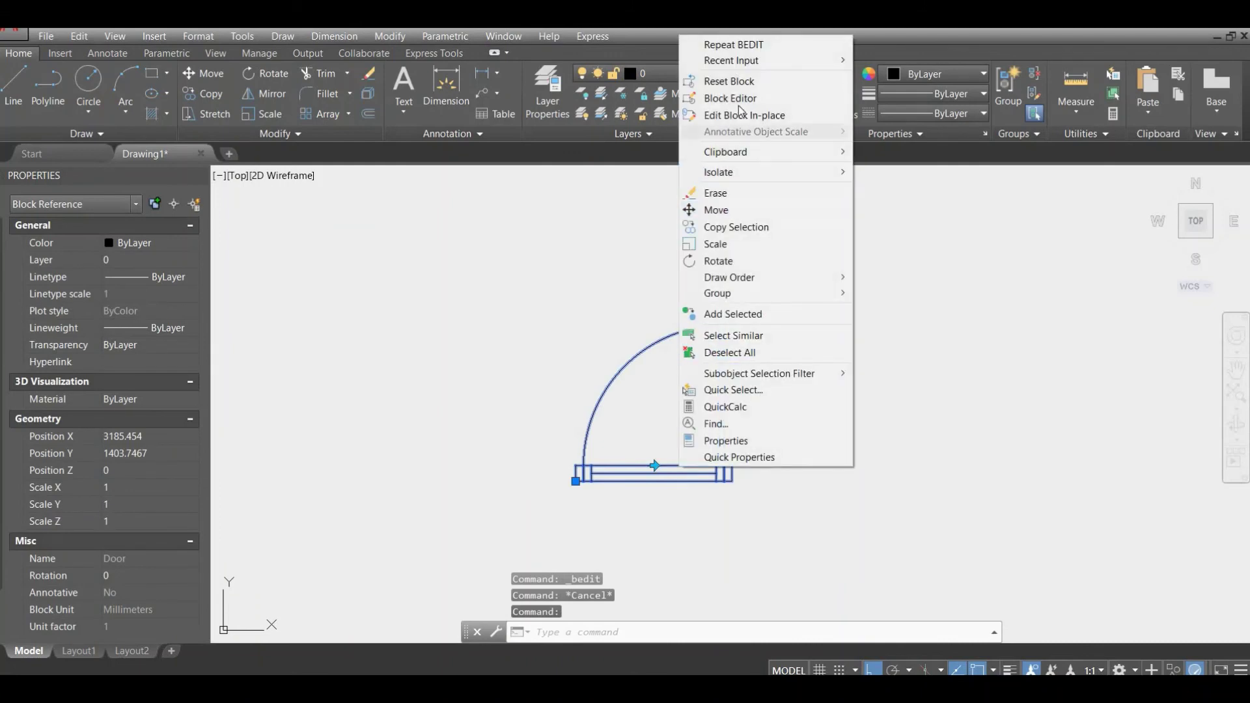
pyautogui.click(710, 97)
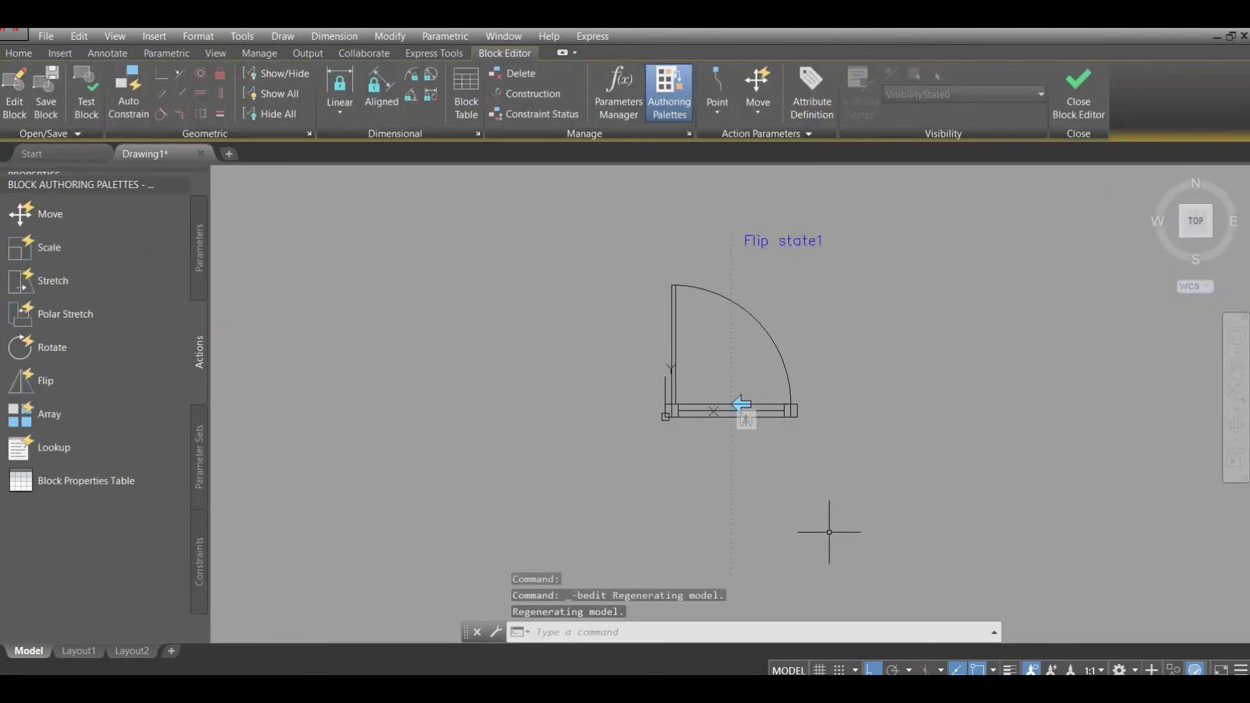
pyautogui.click(200, 248)
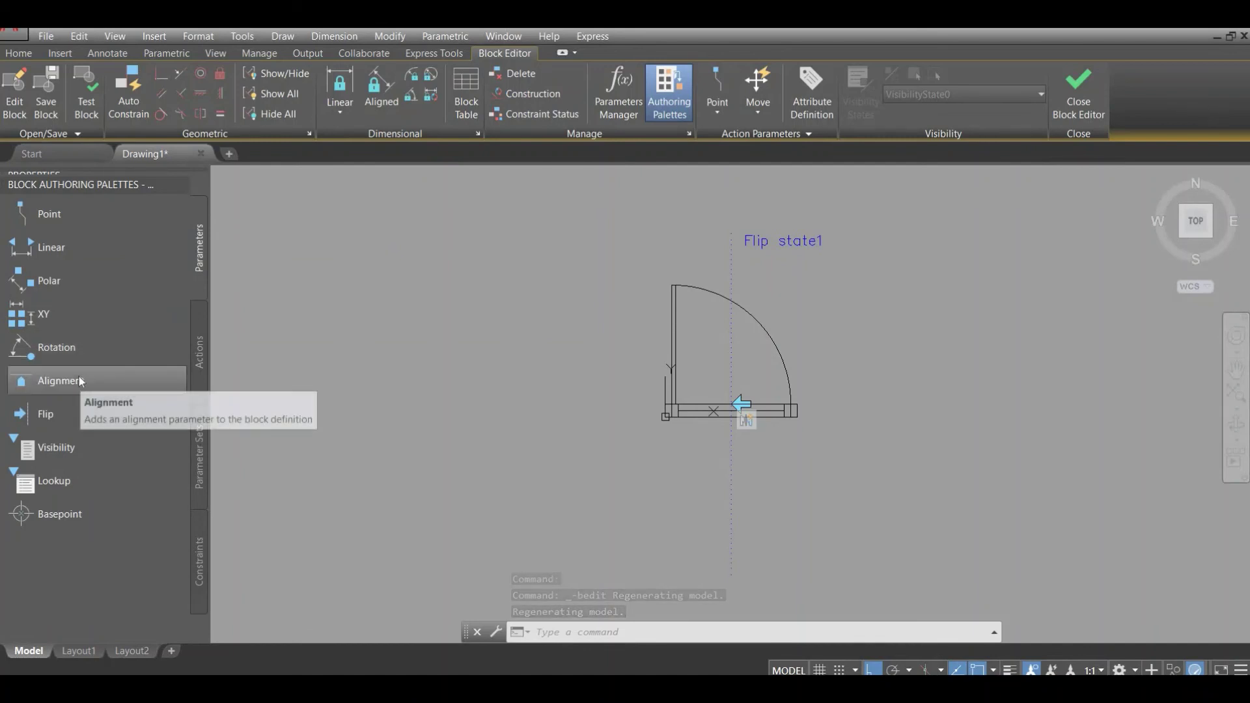
# Step: Add Flip state2 with a horizontal reflection line along the door's base, labelled below
pyautogui.click(46, 415)
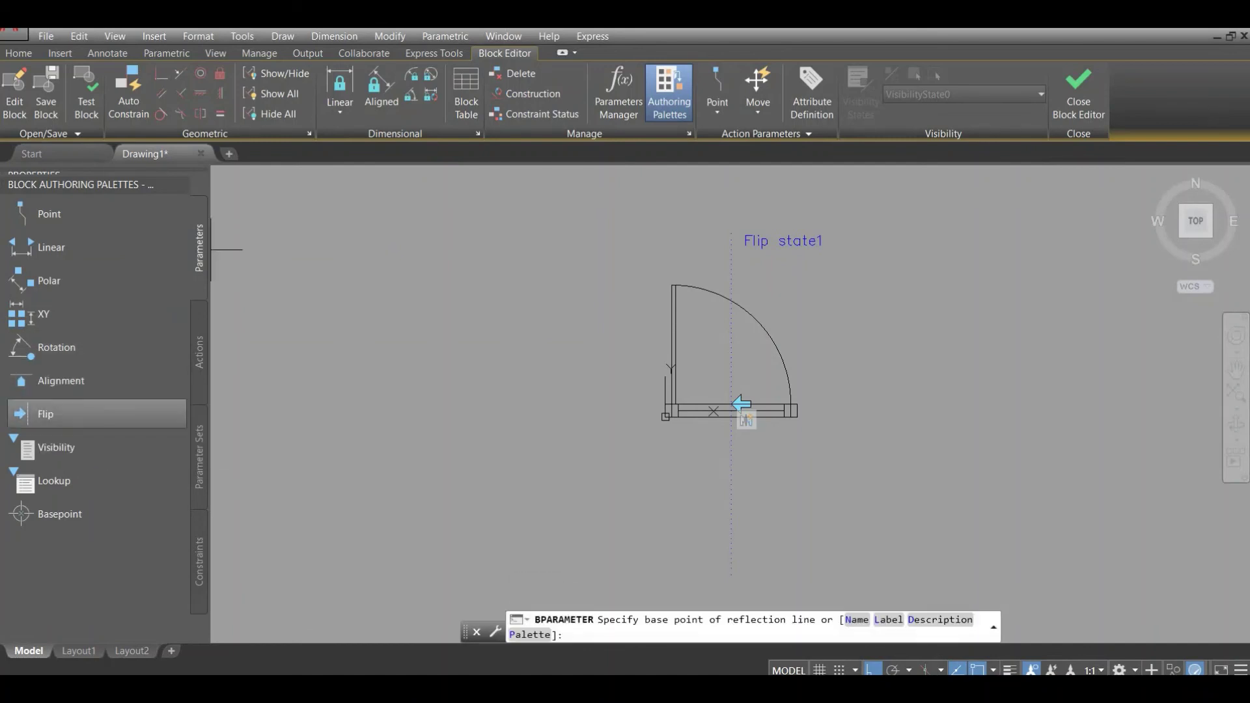
pyautogui.scroll(4, 805, 400)
pyautogui.click(449, 428)
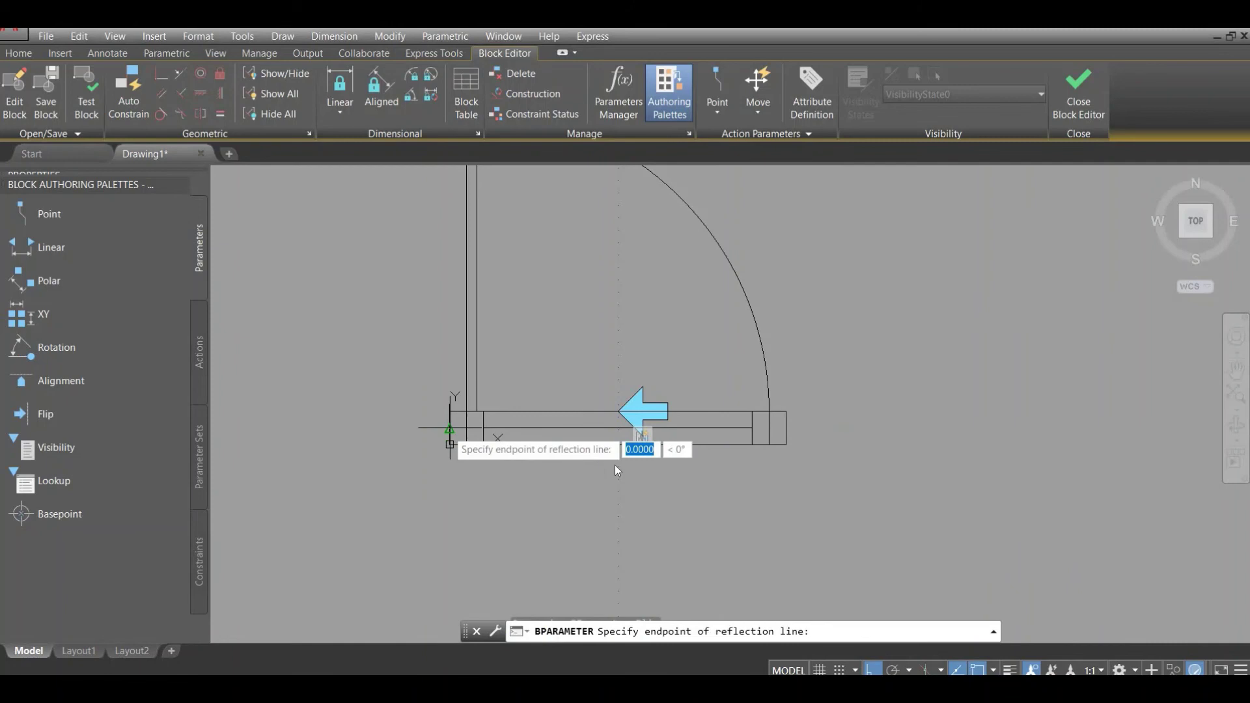
pyautogui.scroll(-4, 623, 471)
pyautogui.click(797, 472)
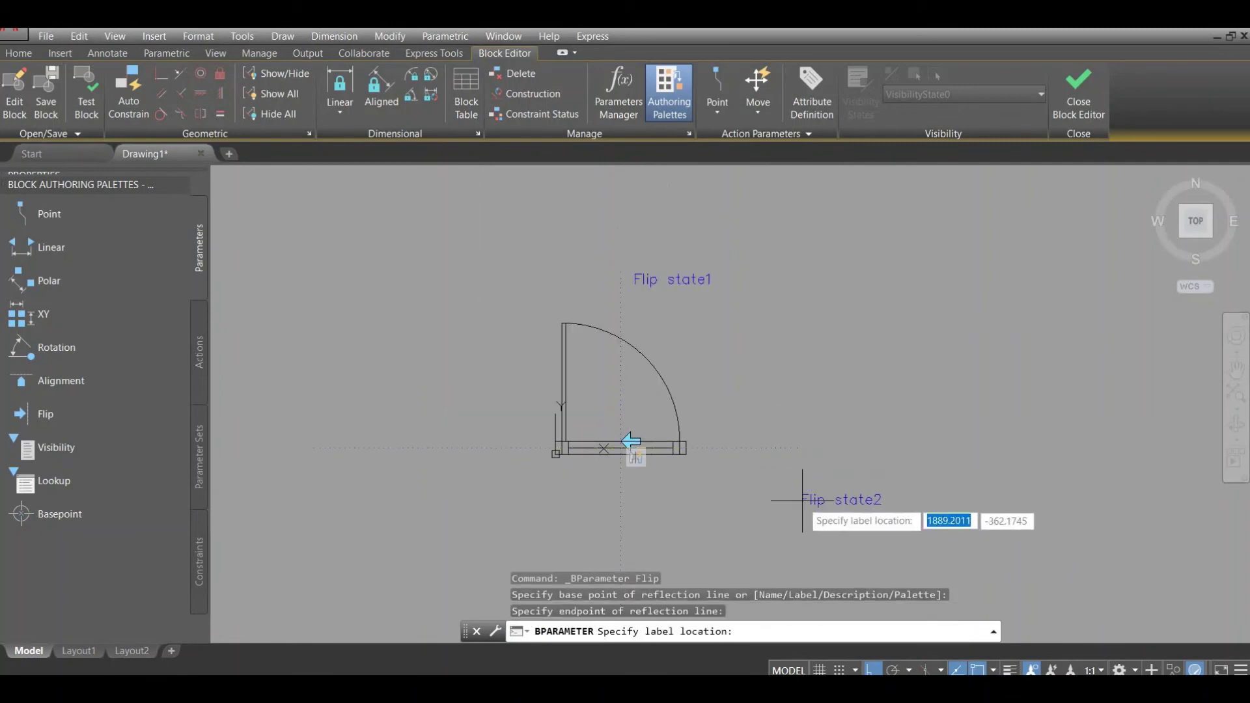
pyautogui.click(791, 476)
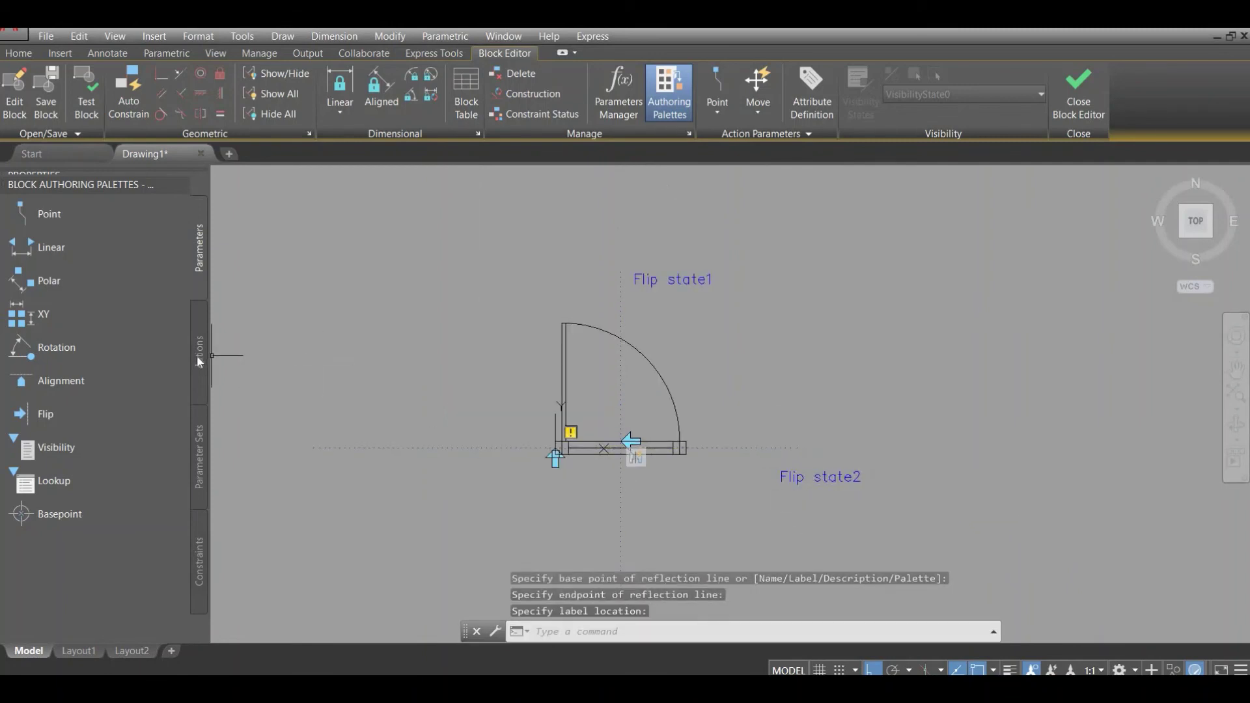
pyautogui.click(197, 355)
# Step: Add a Flip action on Flip state2, window-selecting all 26 door objects
pyautogui.click(33, 379)
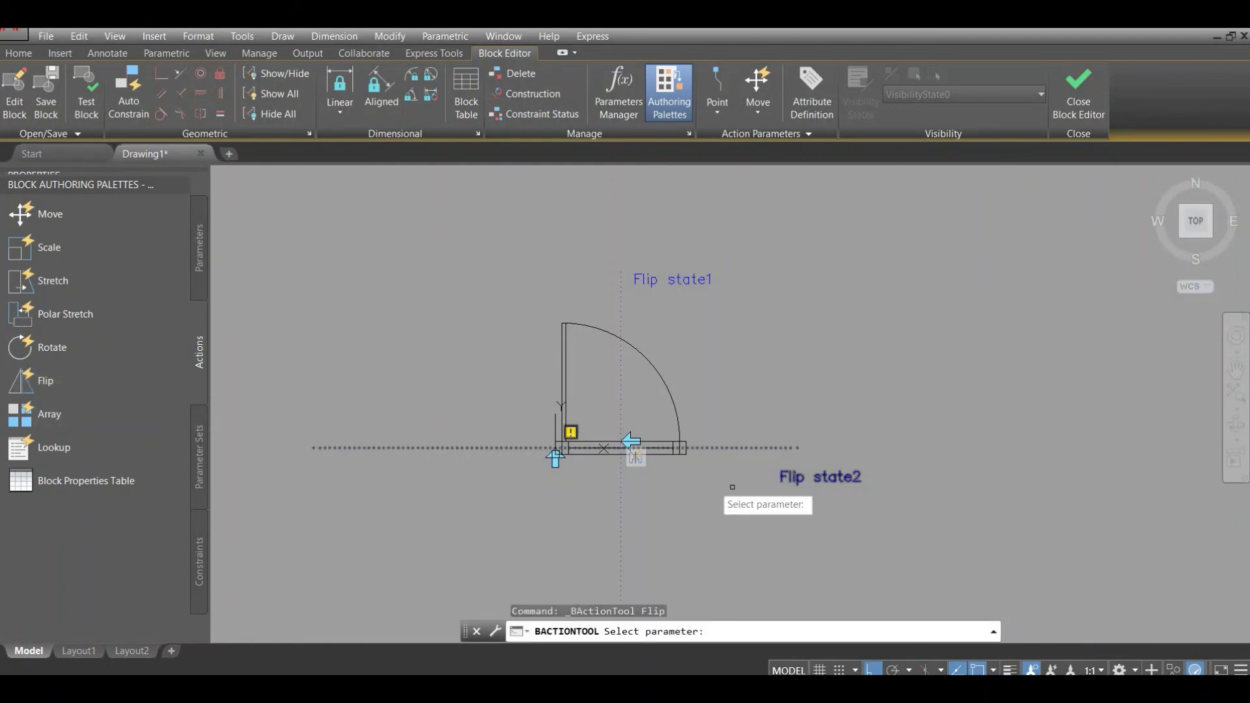
pyautogui.click(796, 480)
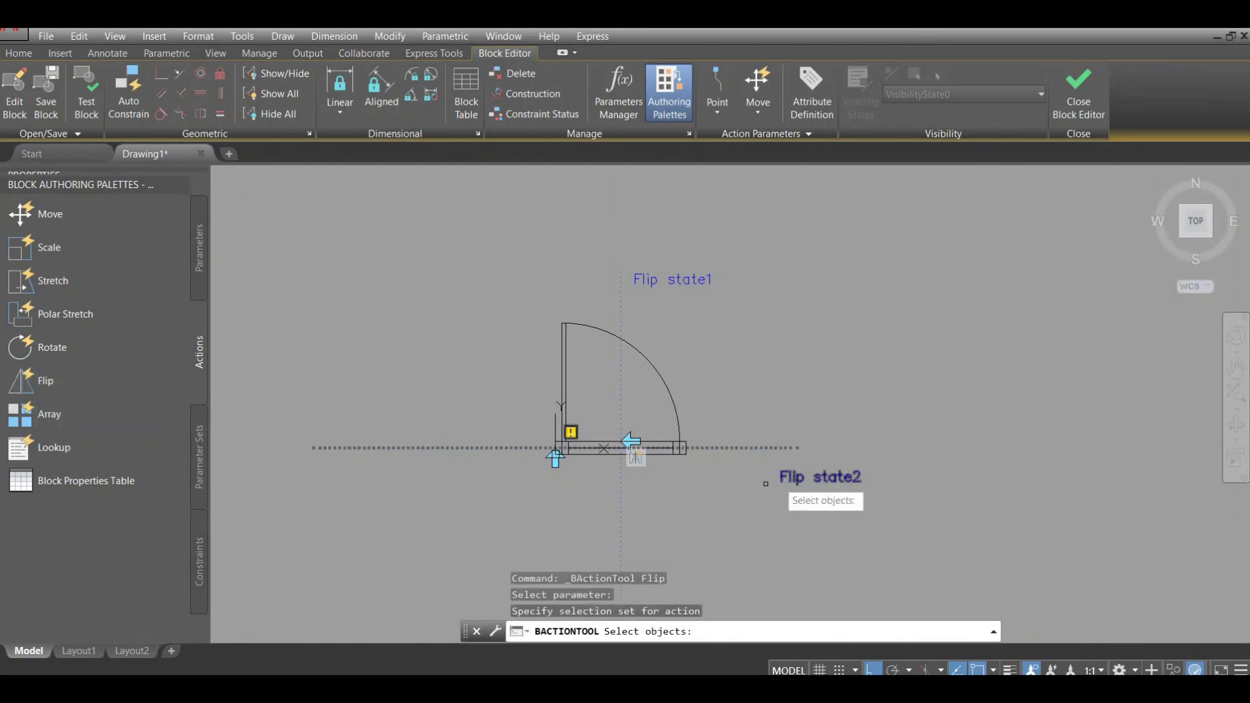
pyautogui.scroll(2, 602, 465)
pyautogui.scroll(-2, 629, 444)
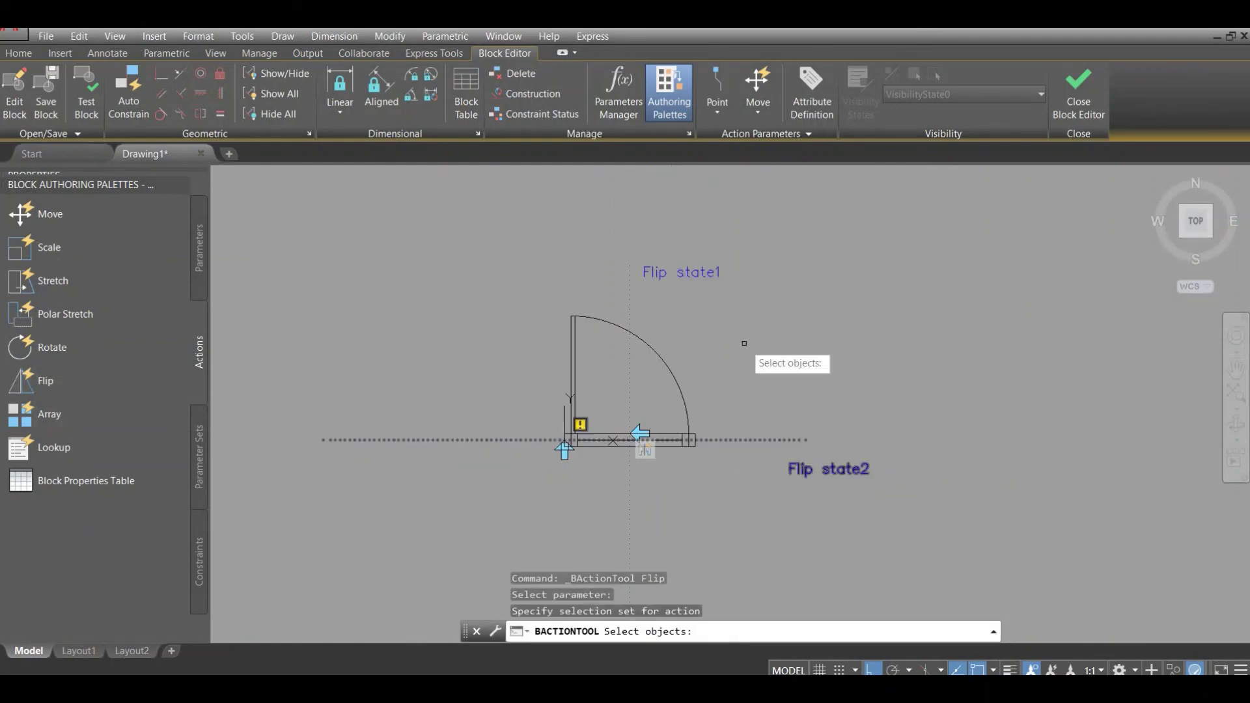
pyautogui.click(749, 233)
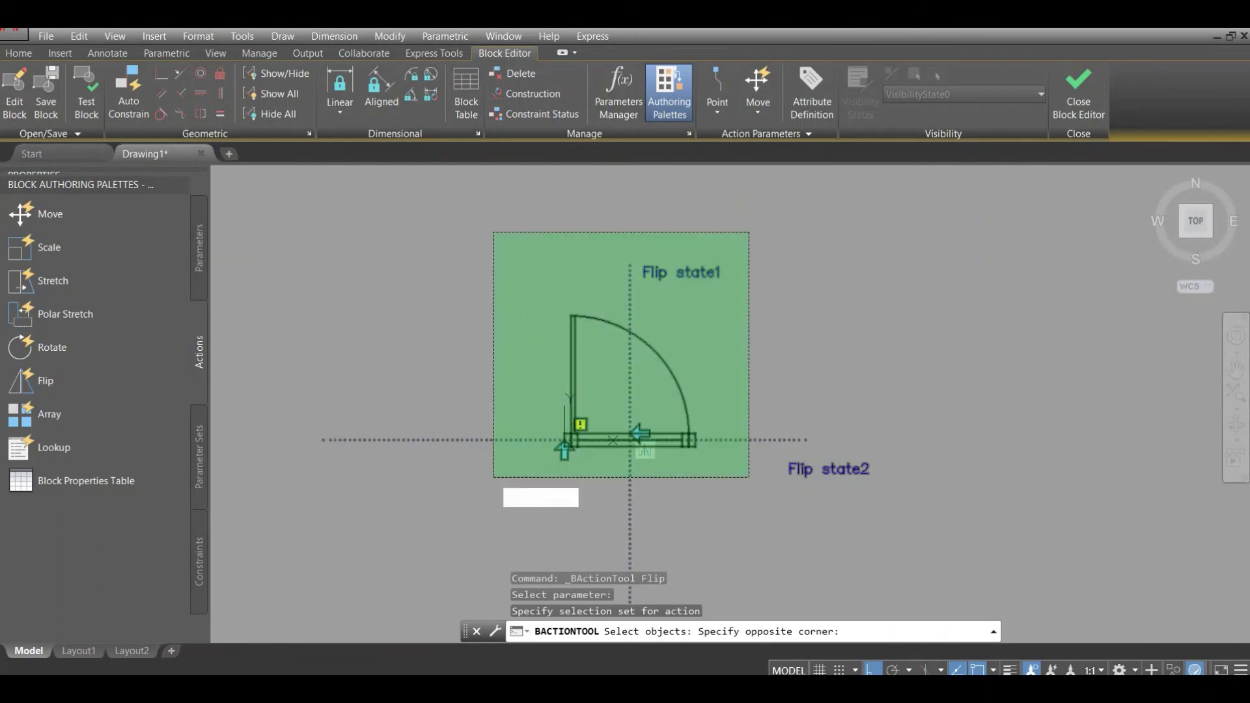
pyautogui.click(494, 477)
pyautogui.press('Return')
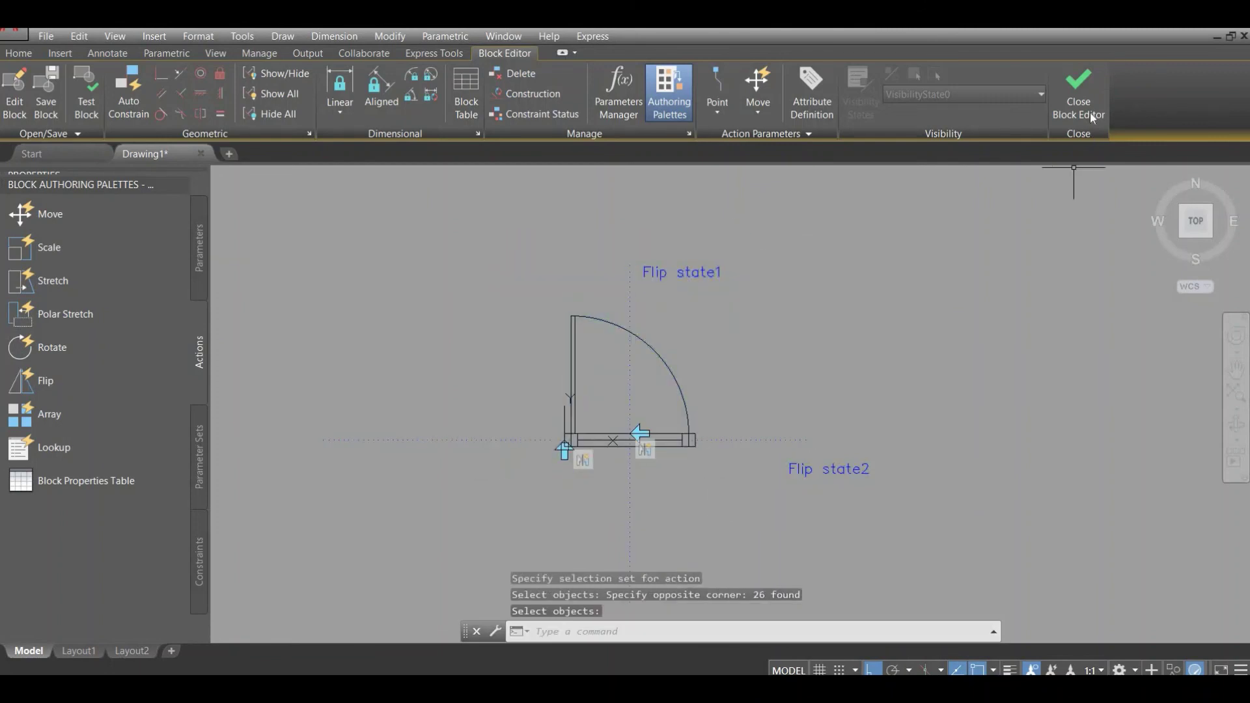
# Step: Save the block changes, close the Block Editor and select the door block
pyautogui.click(1085, 112)
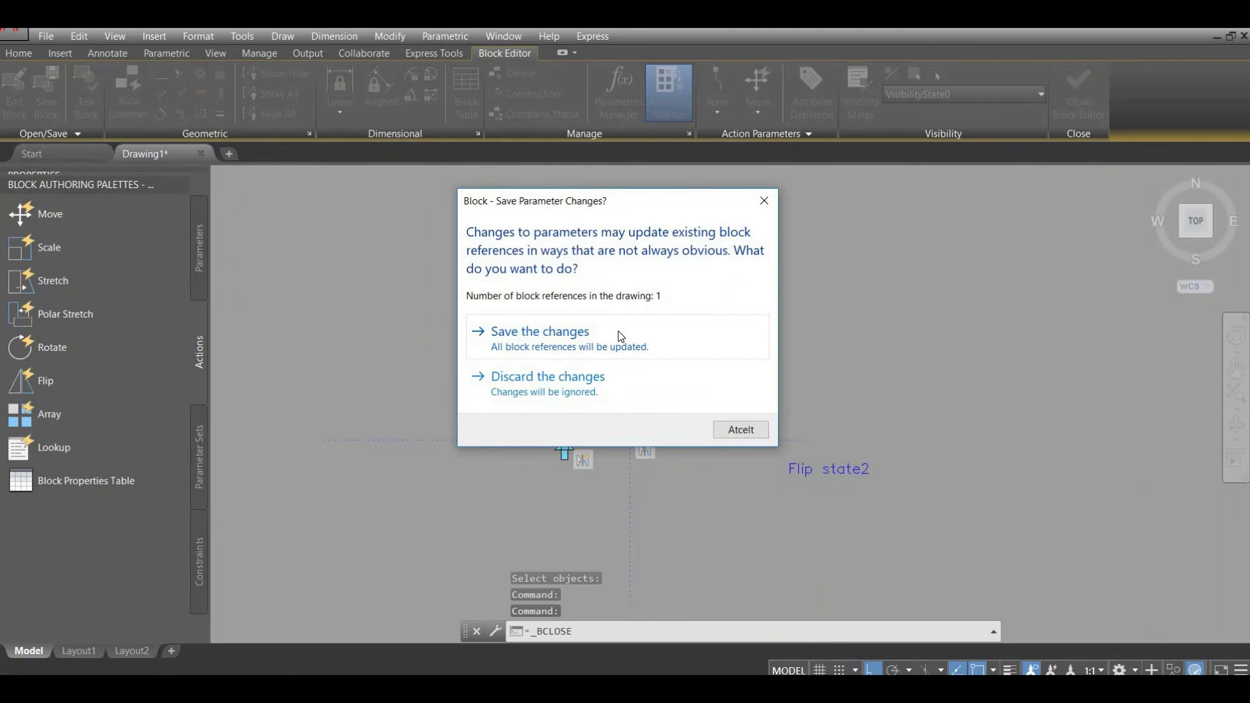
pyautogui.click(620, 336)
pyautogui.click(764, 308)
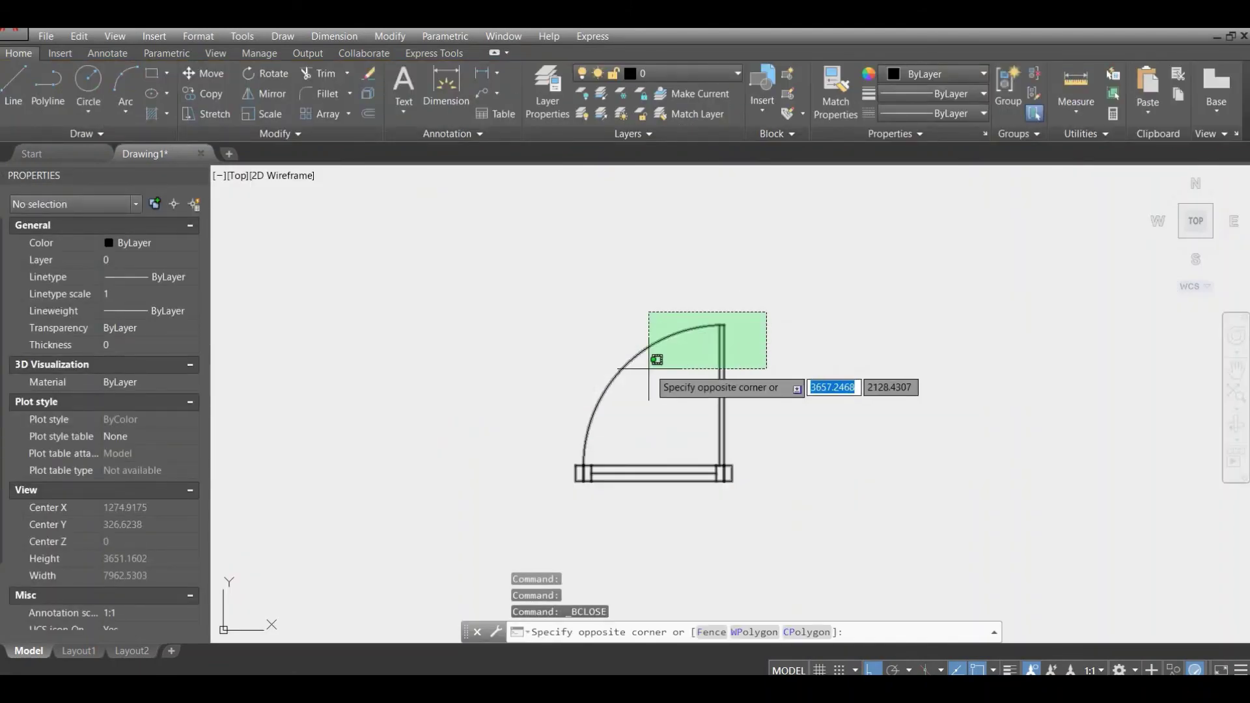
pyautogui.click(651, 362)
# Step: Flip the door downward and back upward twice to test vertical mirroring
pyautogui.click(576, 472)
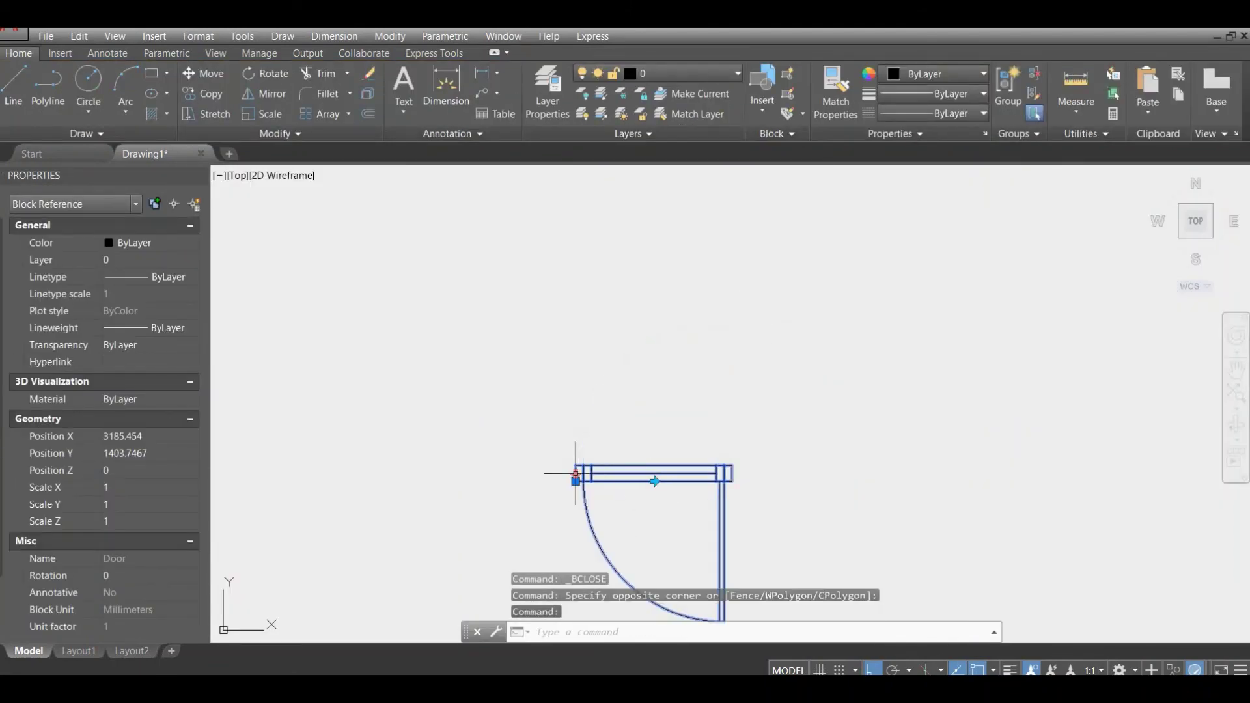
pyautogui.click(576, 473)
pyautogui.doubleClick(636, 478)
pyautogui.click(682, 462)
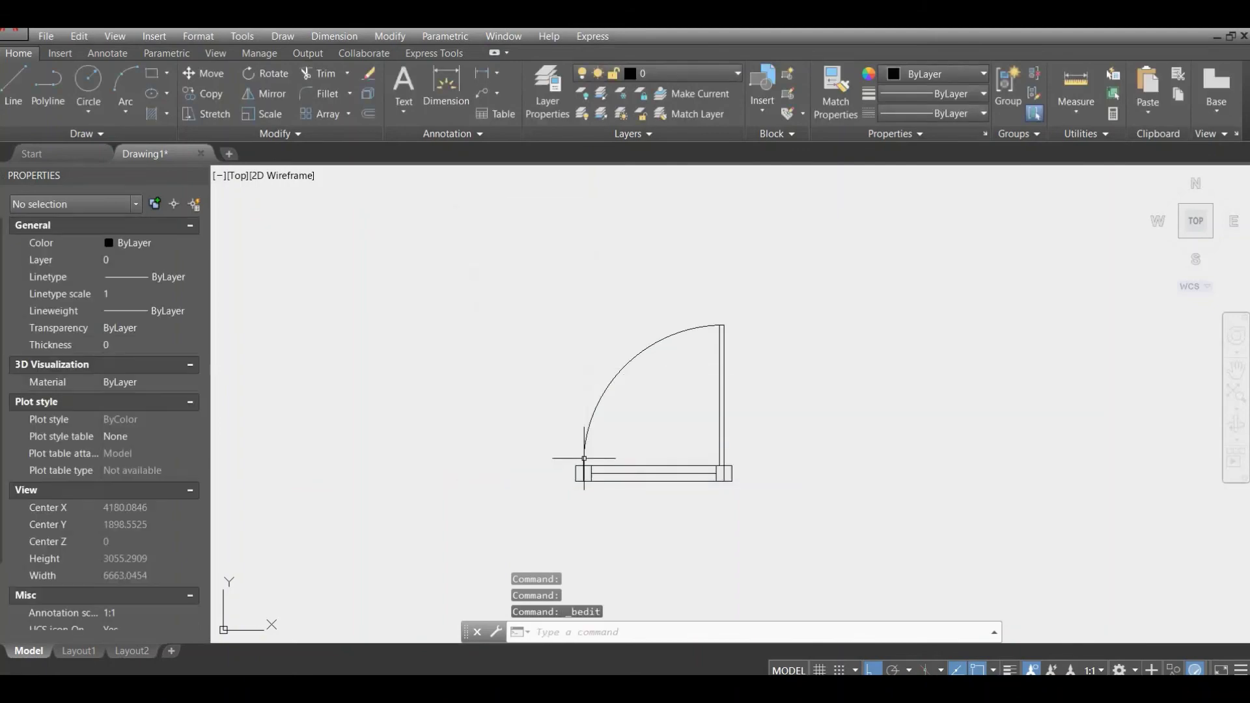
pyautogui.click(659, 400)
pyautogui.click(573, 427)
pyautogui.click(576, 474)
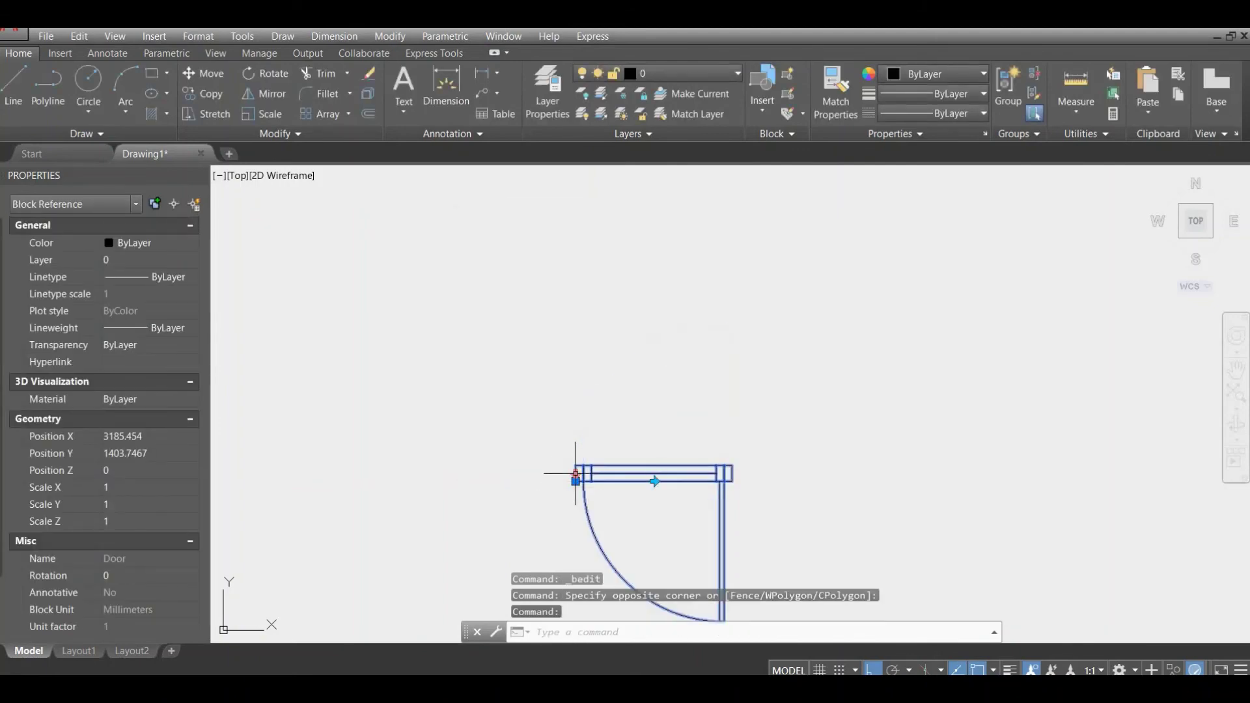
pyautogui.click(575, 474)
# Step: Flip the door both vertically and horizontally, leaving the swing arc facing downward
pyautogui.doubleClick(651, 474)
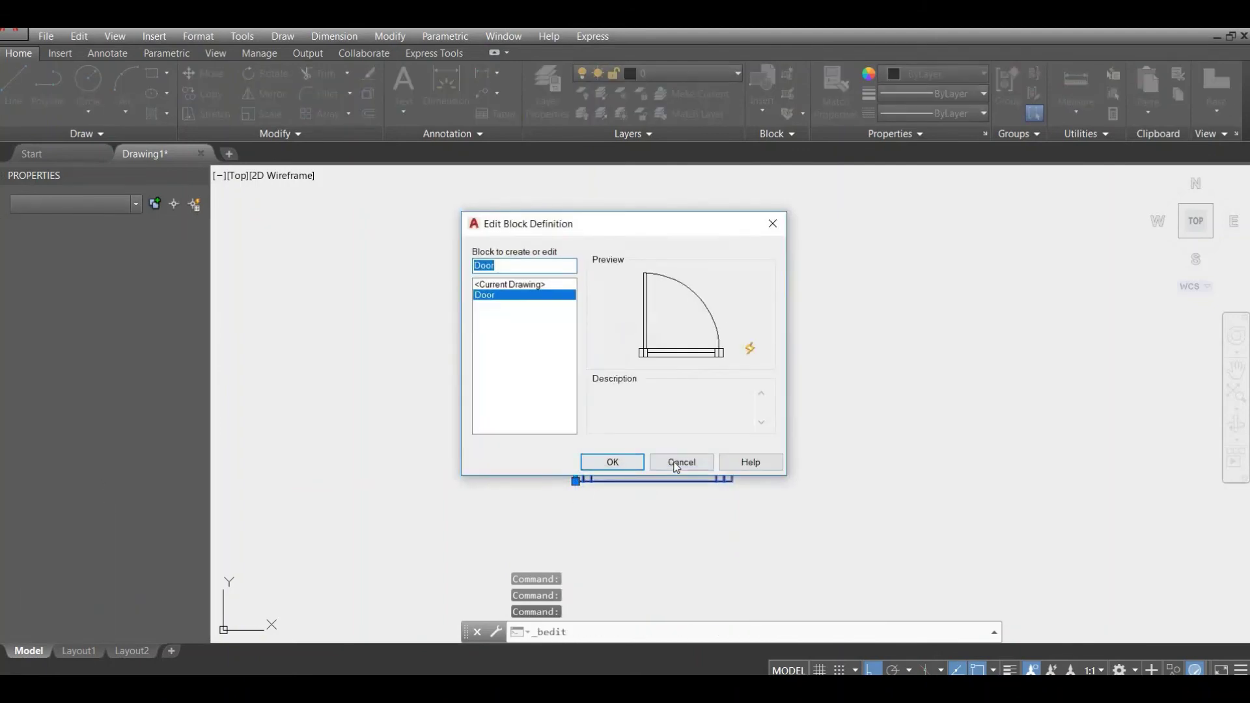
pyautogui.click(681, 462)
pyautogui.click(576, 473)
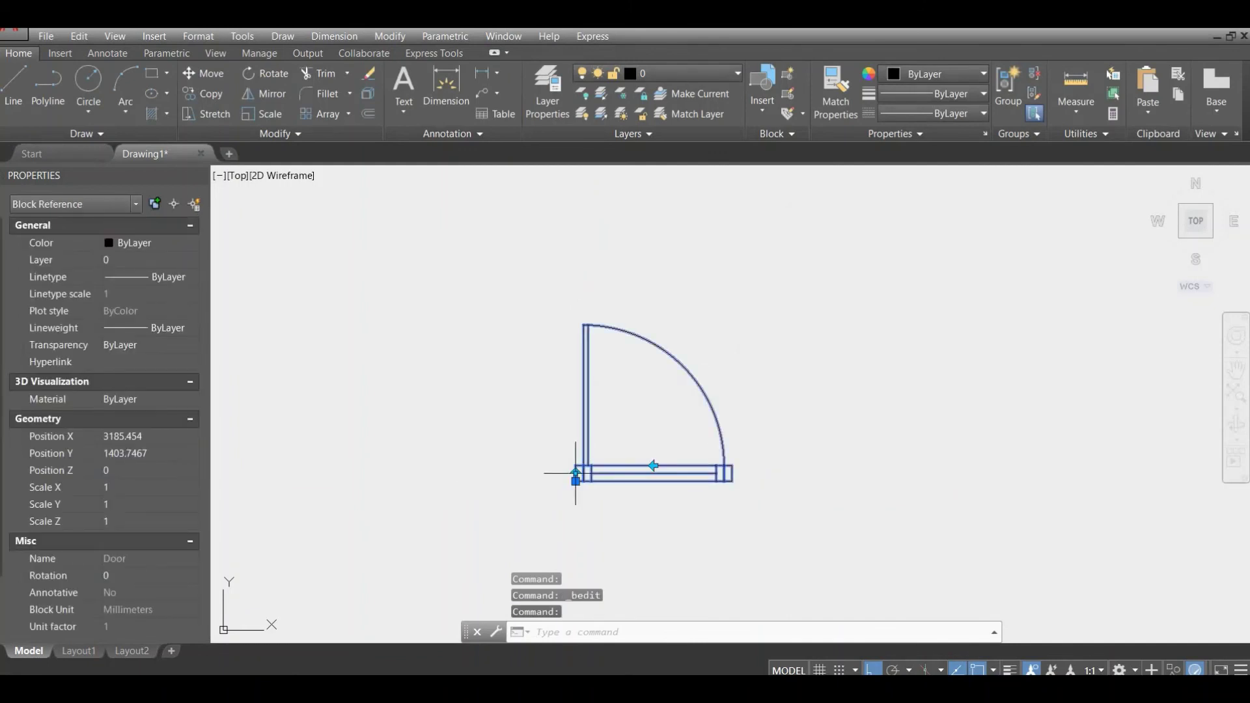
pyautogui.click(575, 472)
pyautogui.click(654, 481)
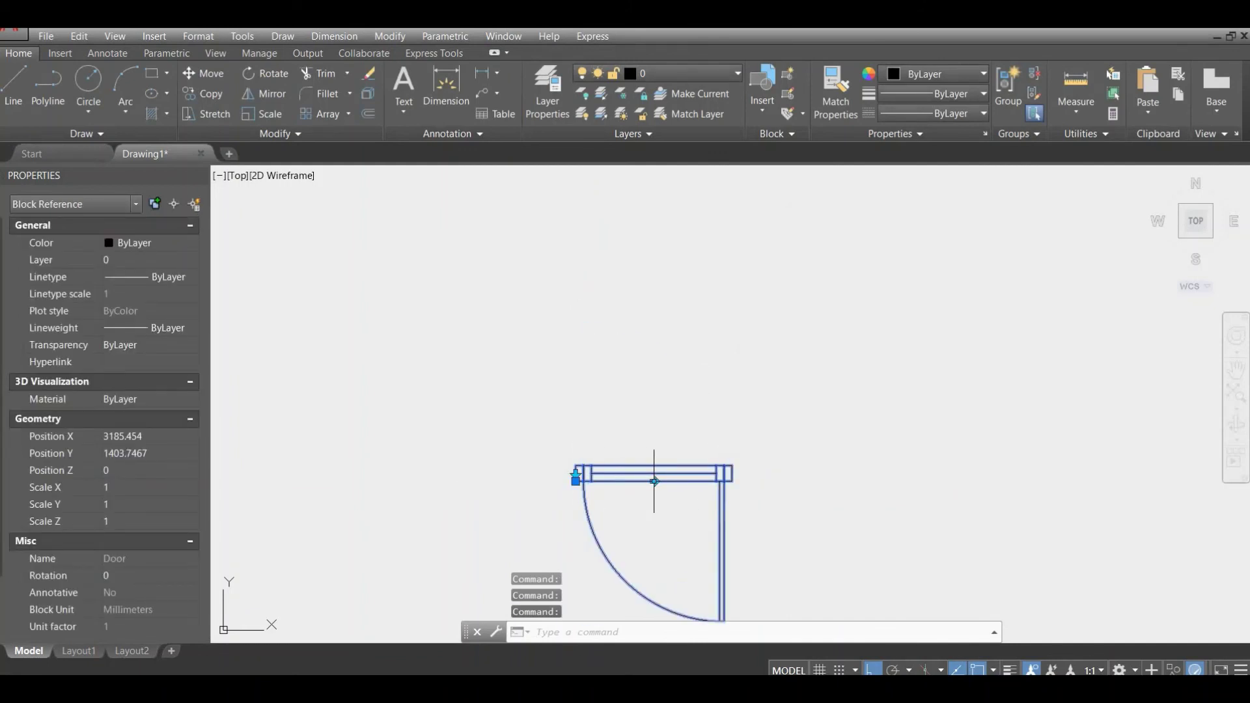